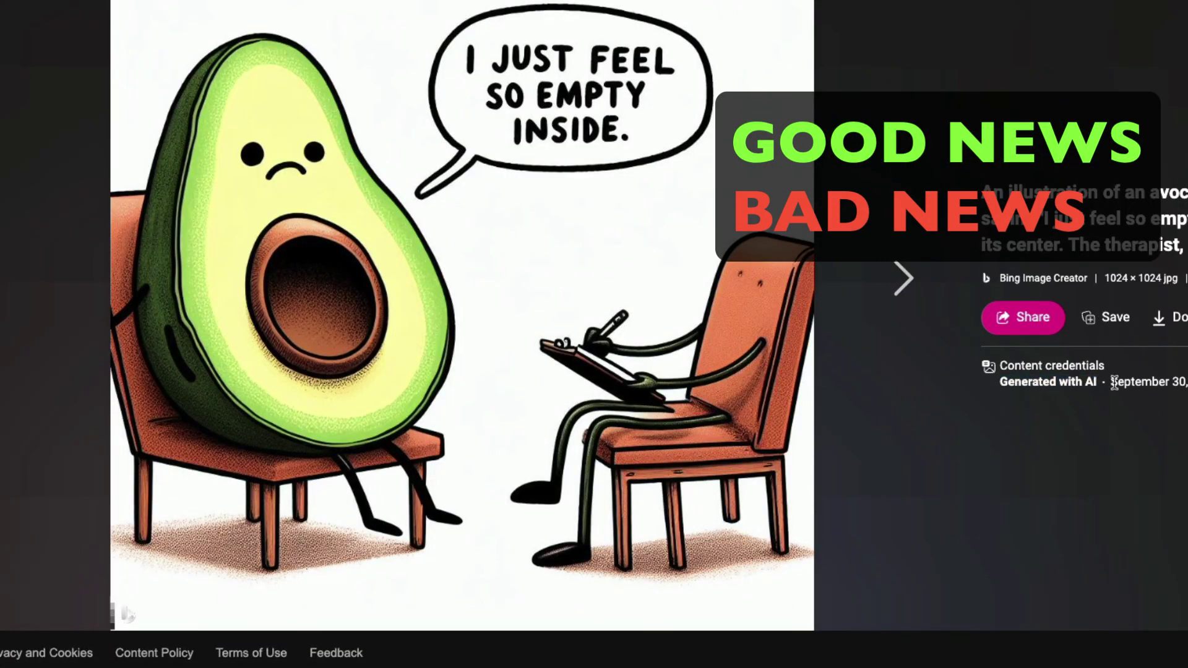
Page through three more avocado-therapist images, then close the image viewer
{"action": "left_click", "coordinate": [913, 289]}
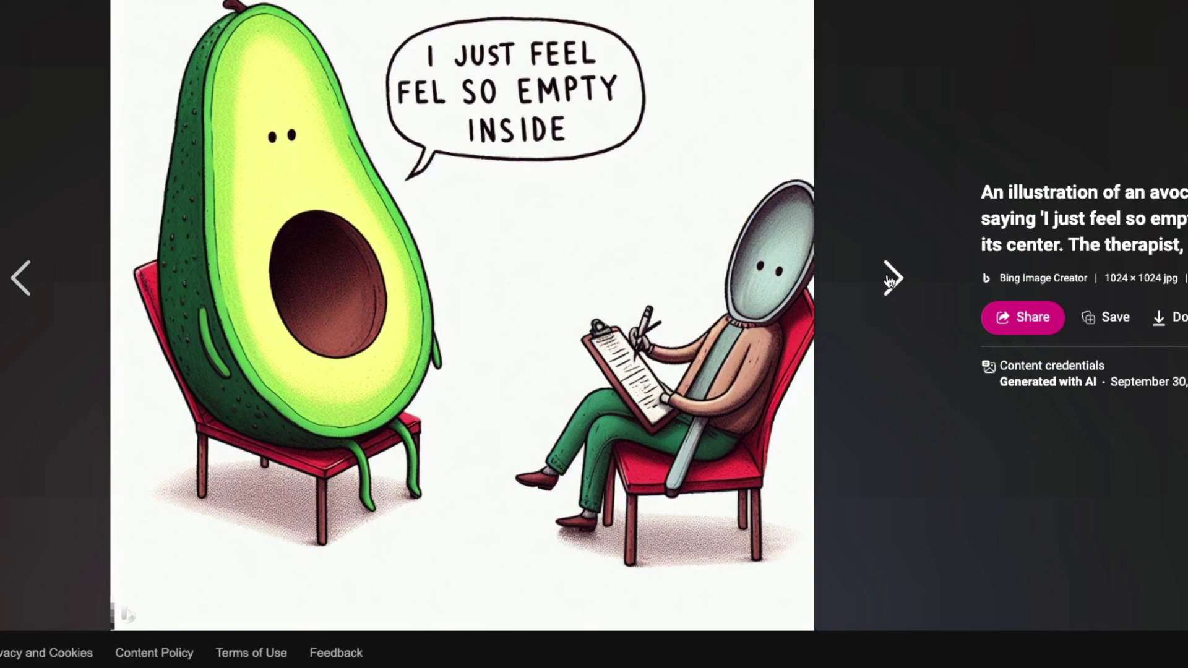
{"action": "left_click", "coordinate": [891, 279]}
{"action": "left_click", "coordinate": [891, 279]}
{"action": "left_click", "coordinate": [926, 118]}
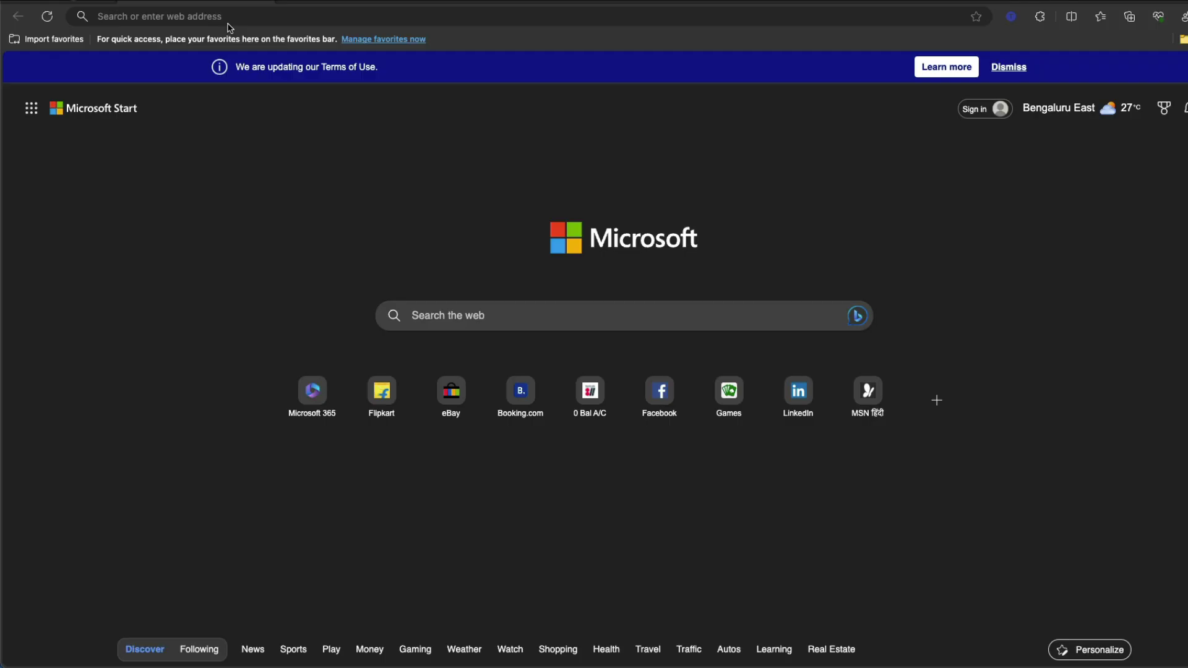
Go to bing.com and open its Chat page
{"action": "left_click", "coordinate": [230, 28]}
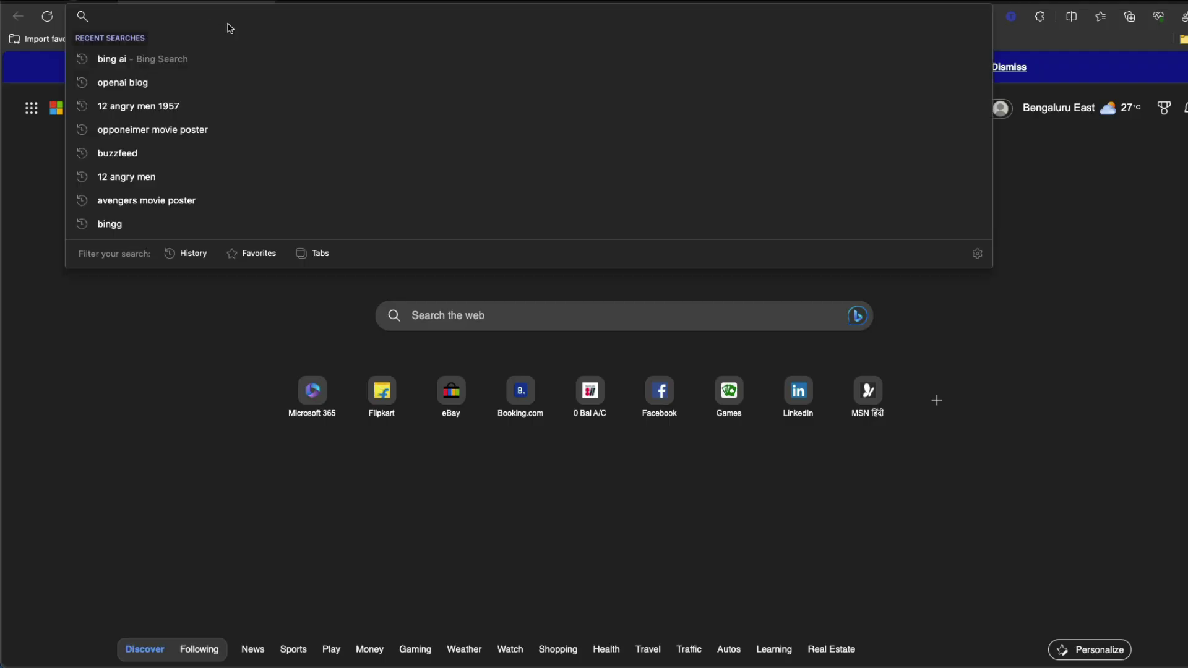
{"action": "type", "text": "bing.com"}
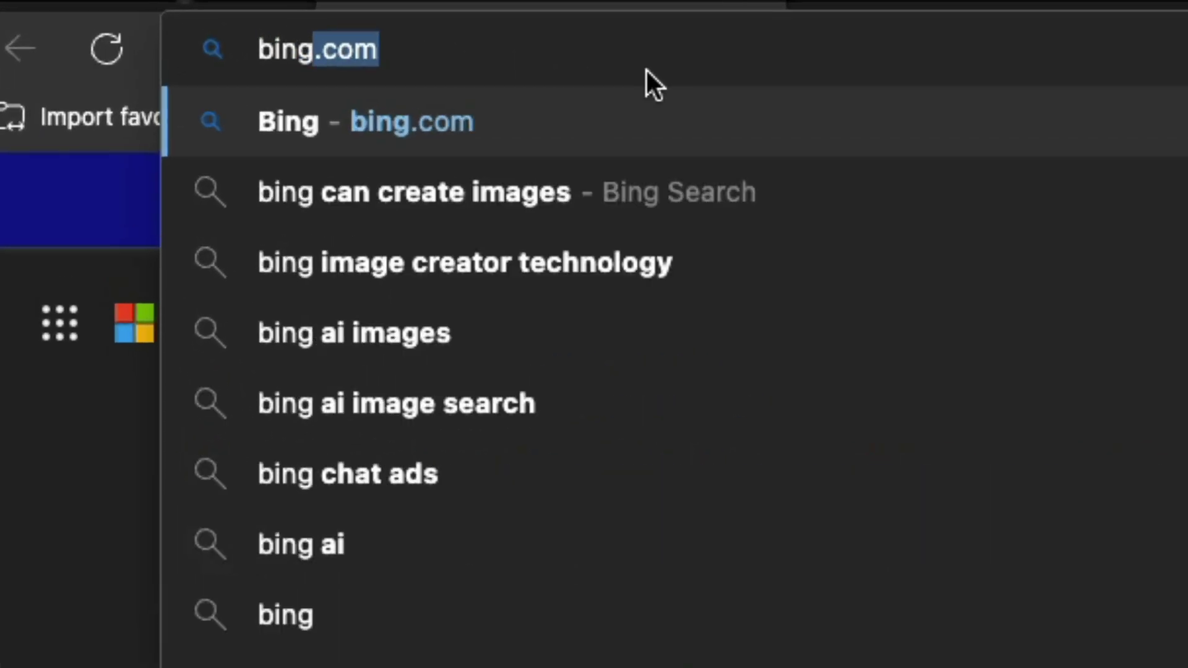
{"action": "key", "text": "Return"}
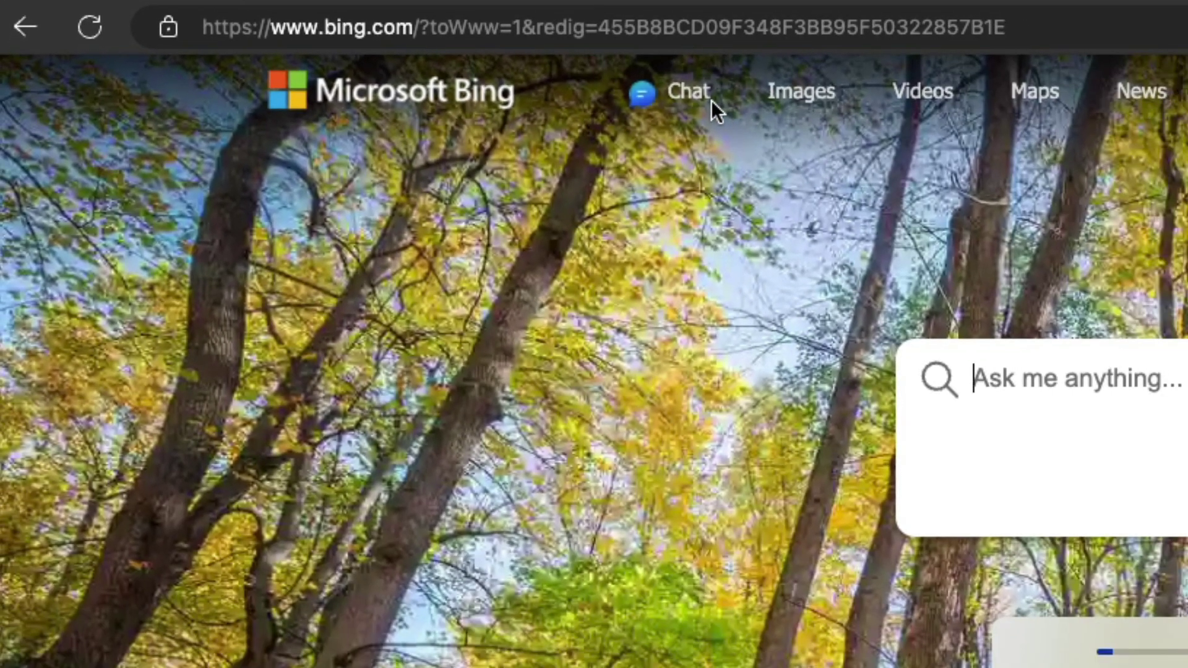
{"action": "left_click", "coordinate": [811, 114]}
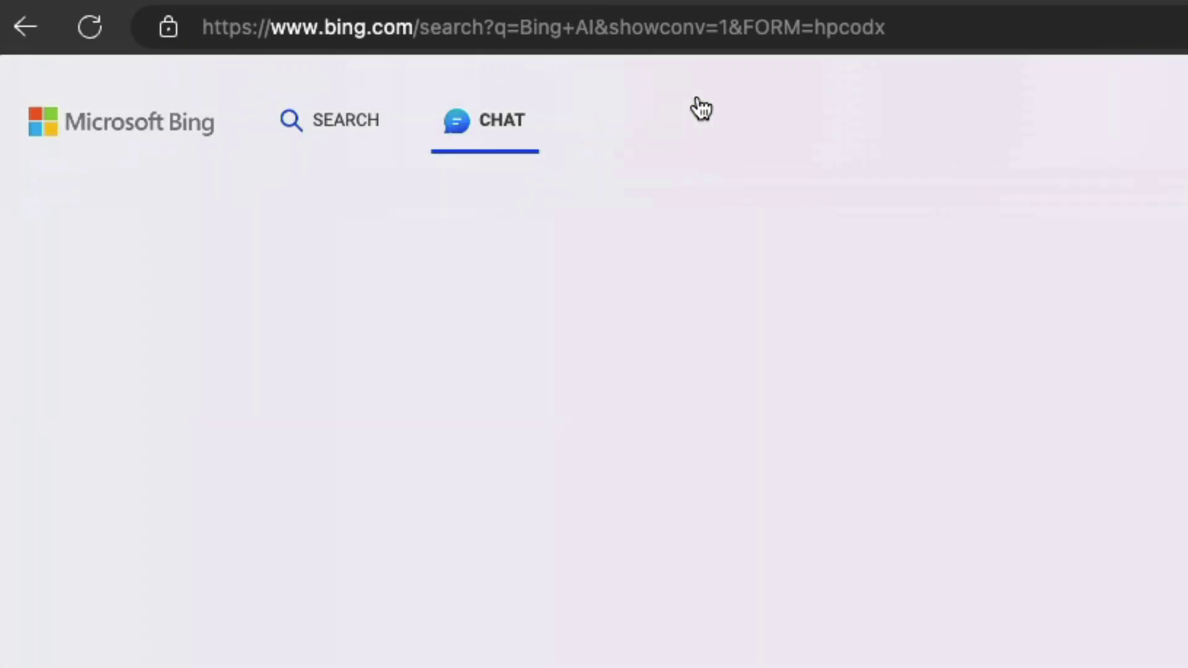
Send 'Draw an image "' plus the pasted sad-avocado-in-therapist's-chair prompt
{"action": "type", "text": "Draa"}
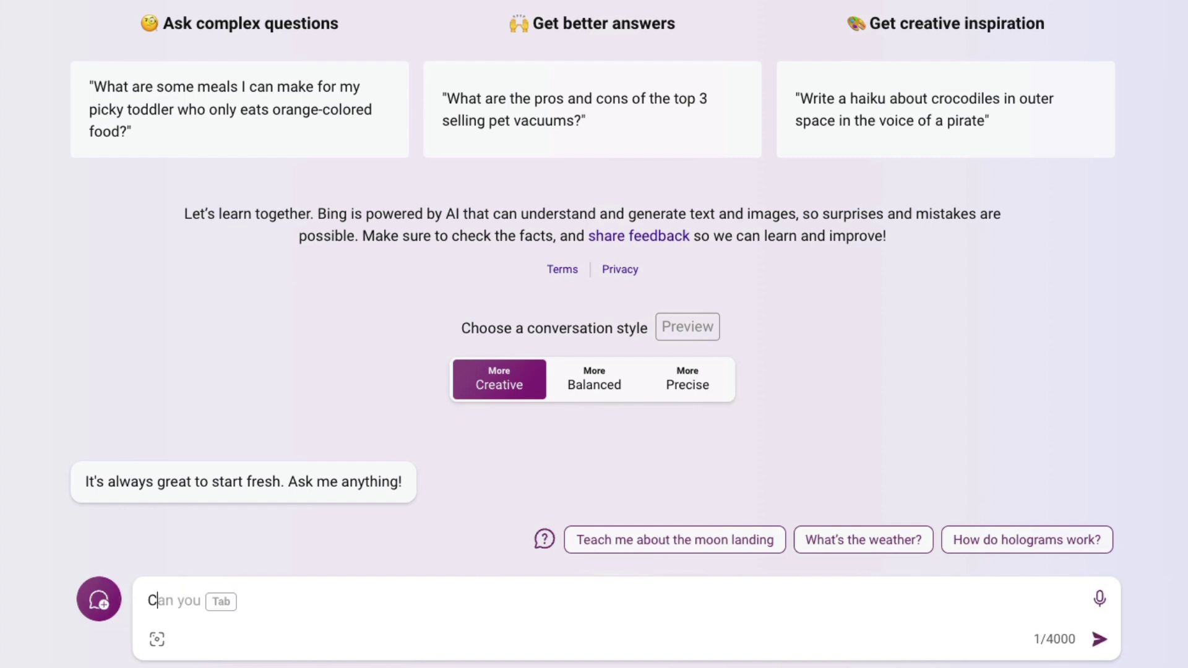
{"action": "key", "text": "BackSpace"}
{"action": "type", "text": "w"}
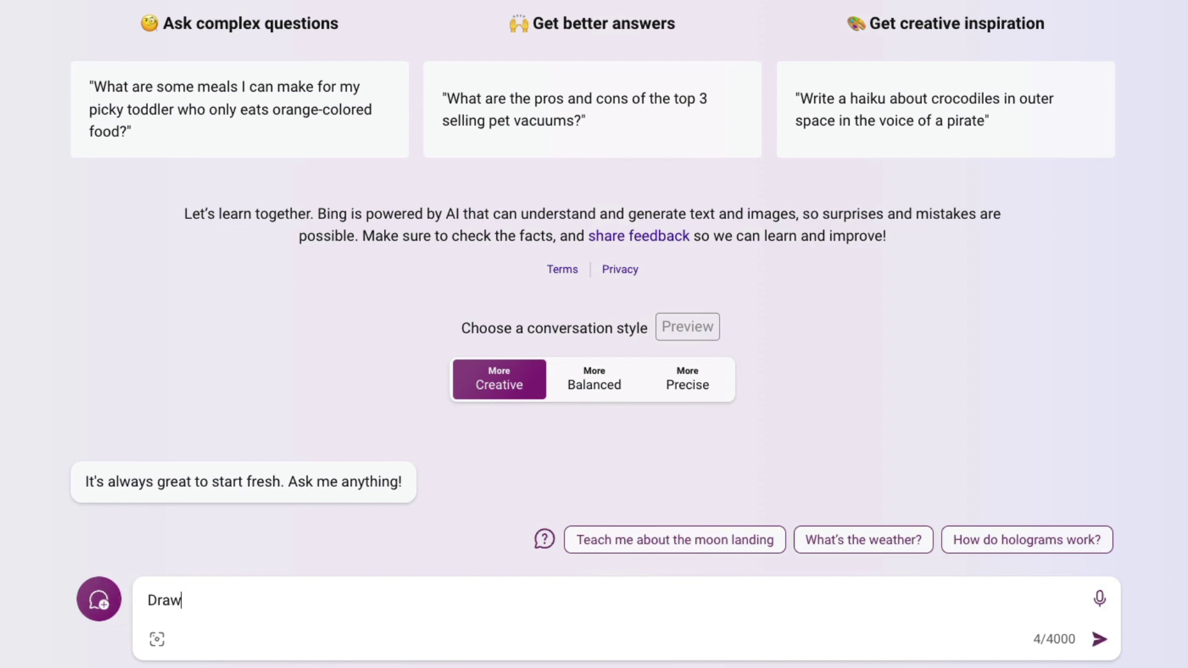
{"action": "type", "text": " an image \""}
{"action": "key", "text": "ctrl+v"}
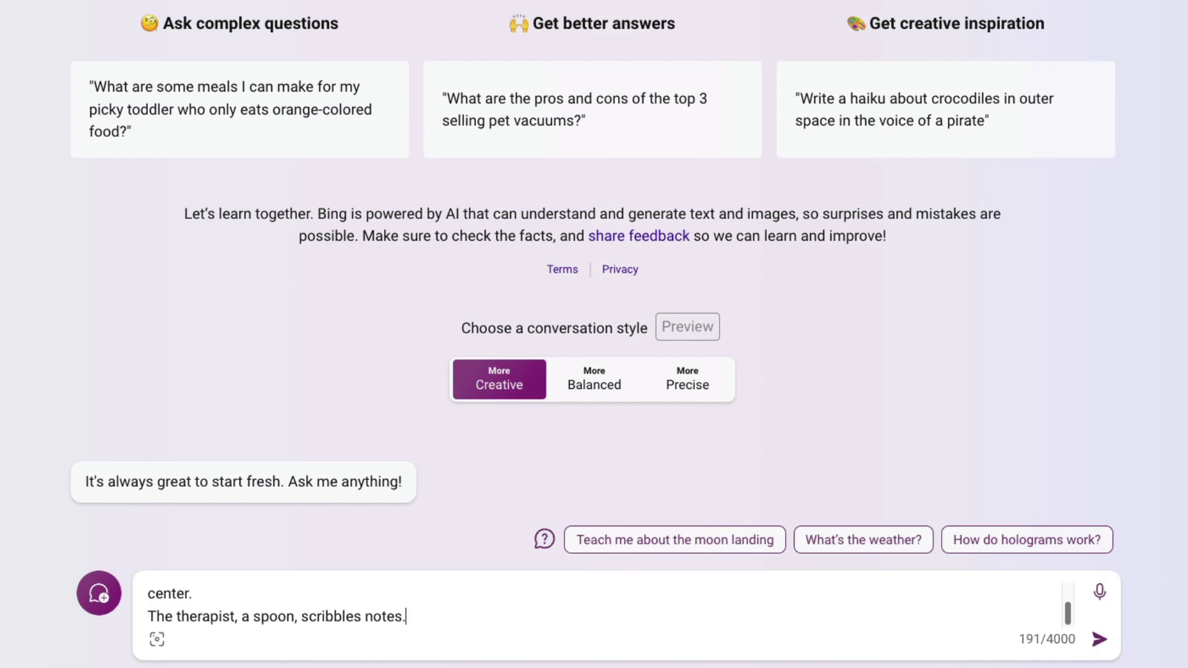
{"action": "key", "text": "Return"}
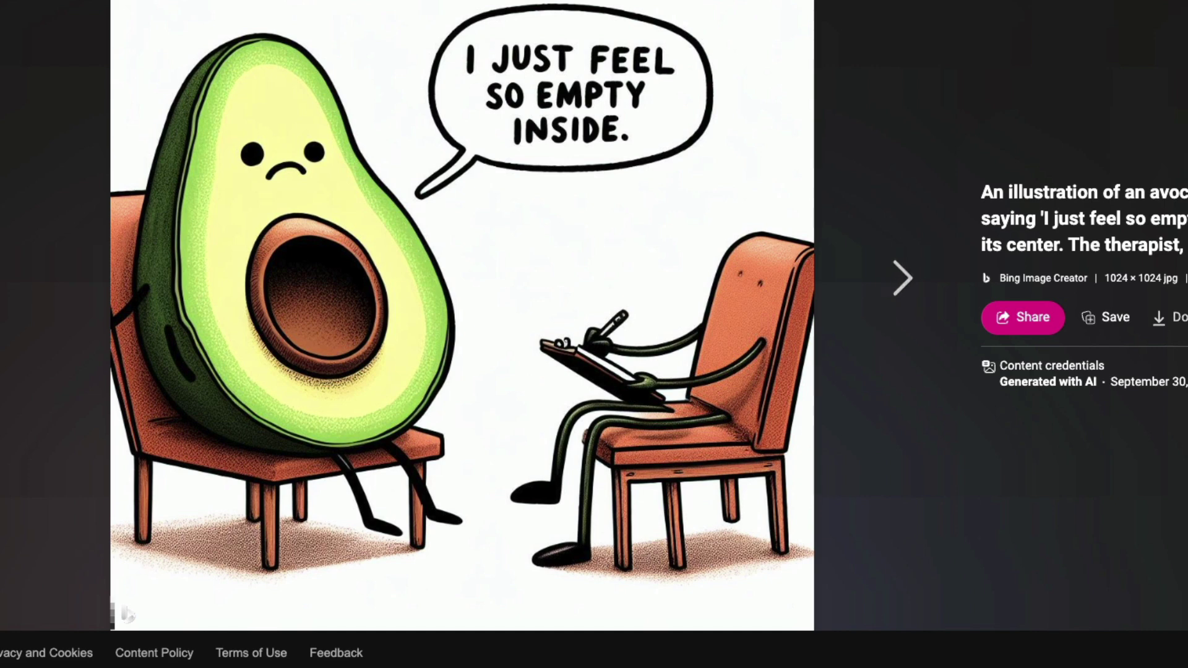
Highlight the 'Generated with AI' note and creation date, then page through the remaining avocado images
{"action": "left_click_drag", "start_coordinate": [999, 382], "coordinate": [1185, 384]}
{"action": "left_click", "coordinate": [1096, 386]}
{"action": "left_click", "coordinate": [967, 349]}
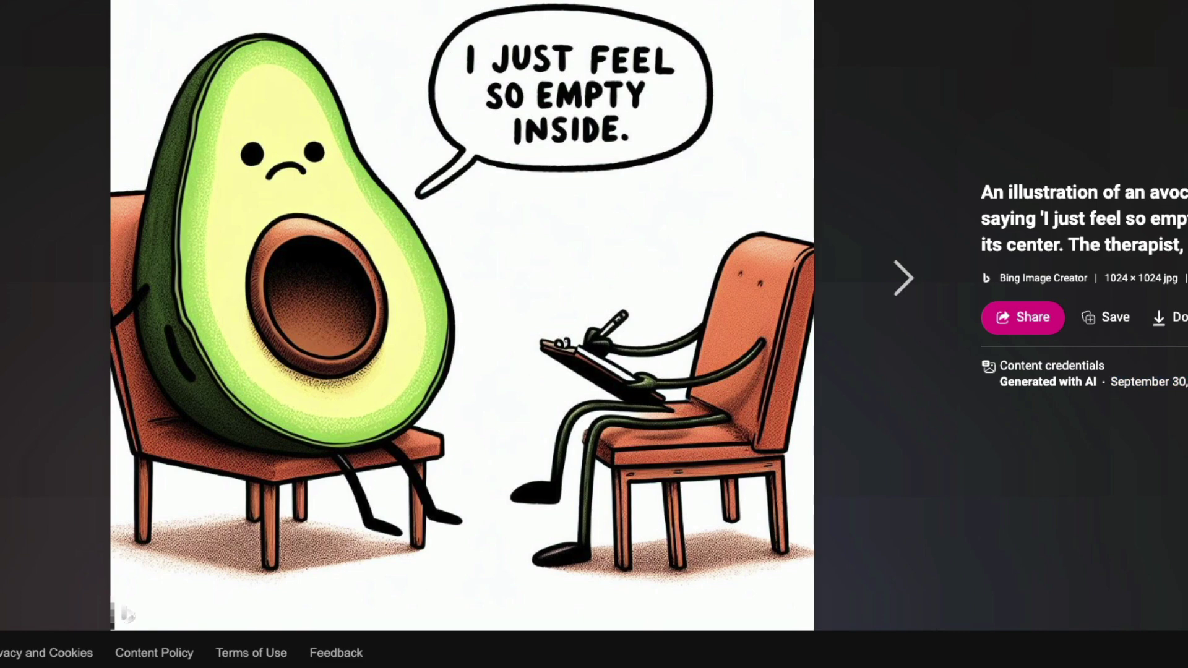
{"action": "left_click", "coordinate": [912, 289]}
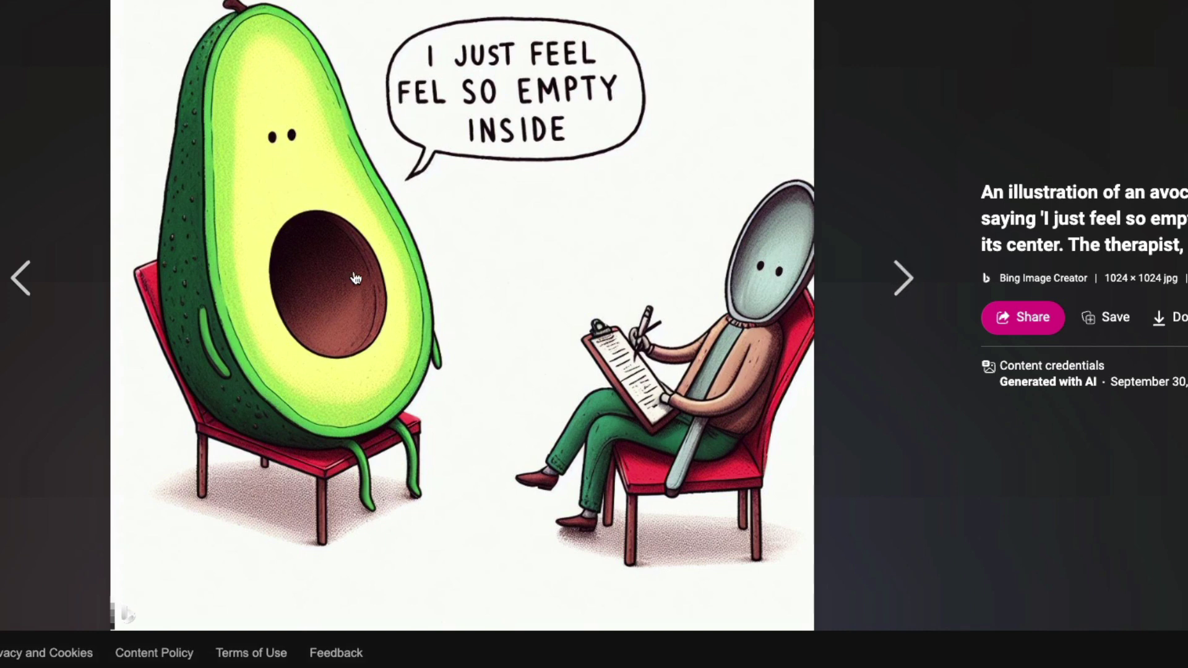
{"action": "left_click", "coordinate": [891, 282]}
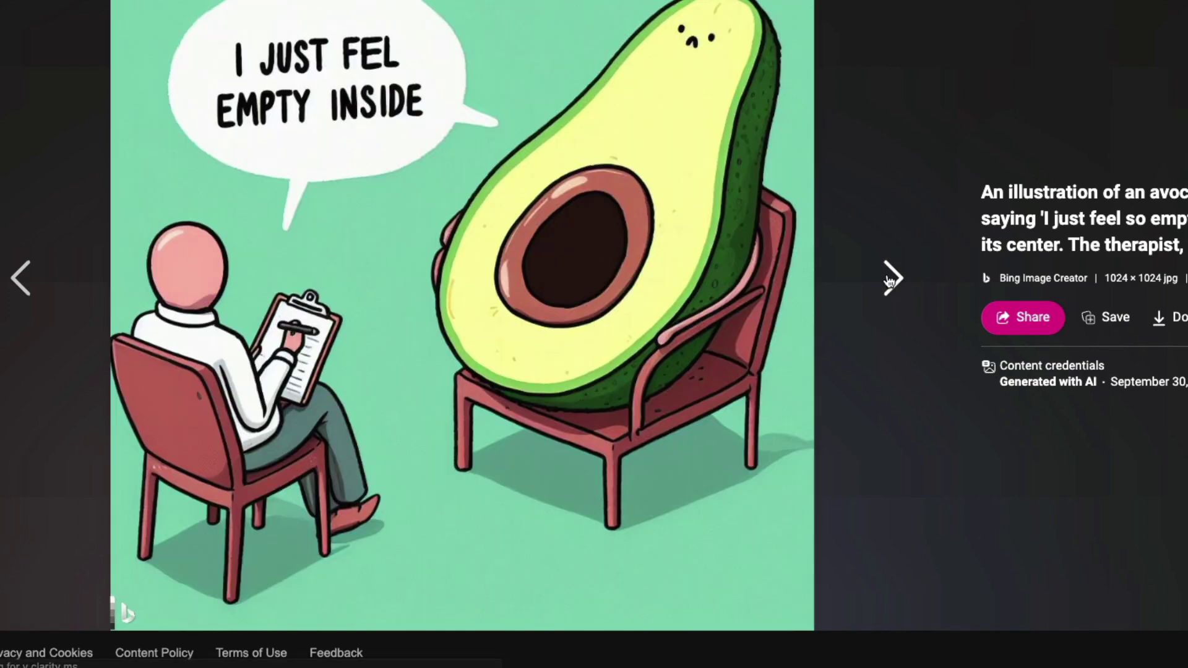
{"action": "left_click", "coordinate": [891, 279]}
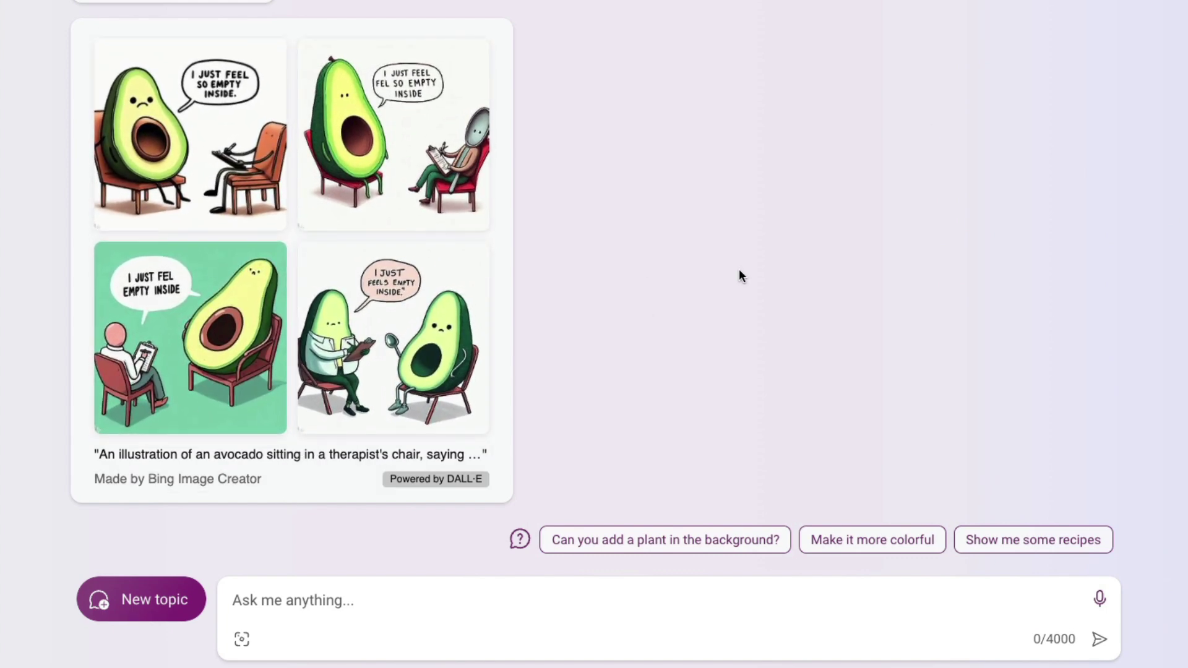
Send 'Draw' plus the pasted yellow banana-shaped couch in a cozy living room prompt
{"action": "left_click", "coordinate": [355, 602]}
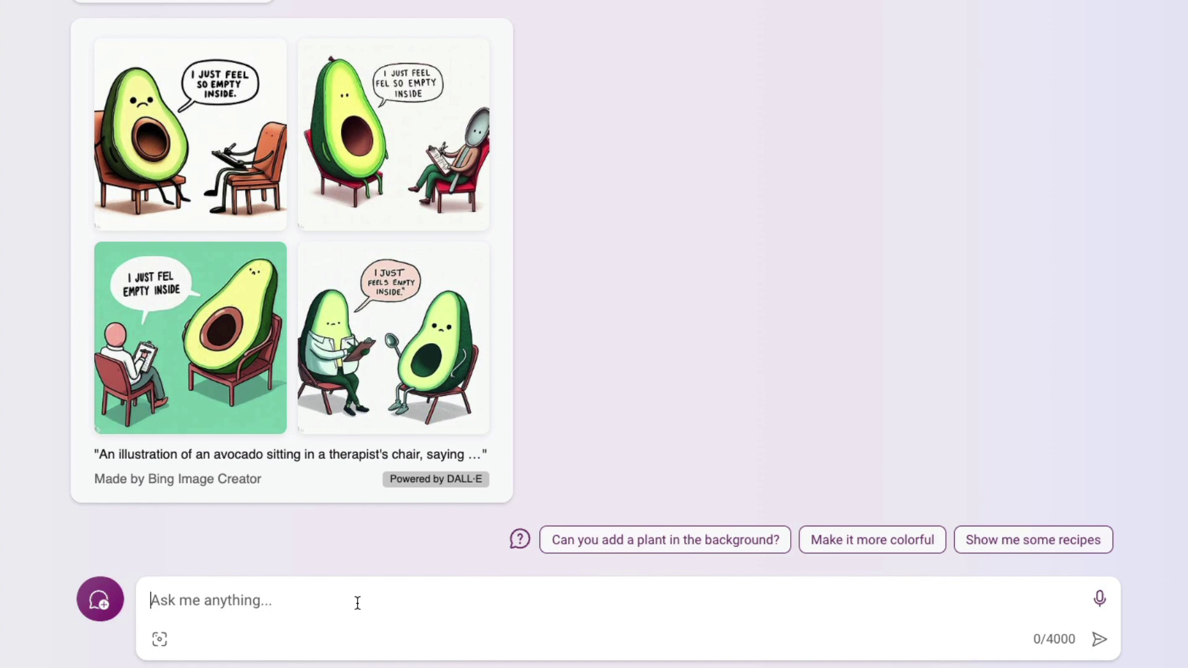
{"action": "type", "text": "Draw"}
{"action": "type", "text": "\"A vibrant yellow banana-shaped couch sits in a cozy living room, its curve cradling a pile of colorful cushions. on the wooden floor, a patterned rug adds a touch of eclectic charm, and a potted plant sits in the corner, reaching towards the sunlight filtering through the window."}
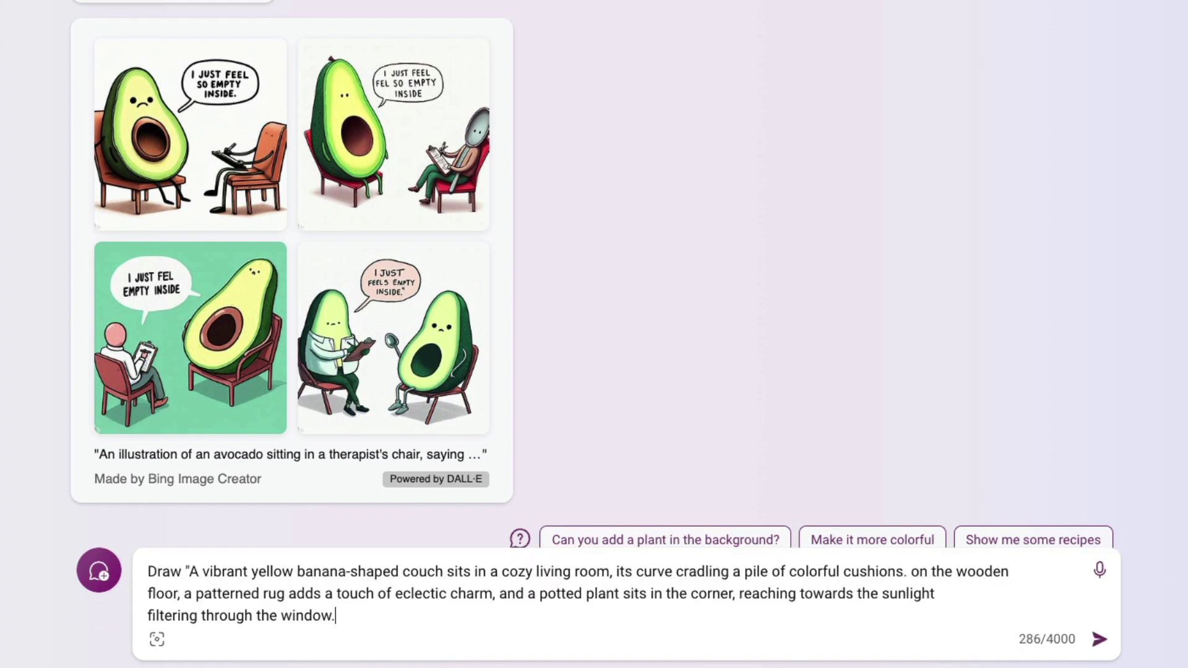
{"action": "key", "text": "Return"}
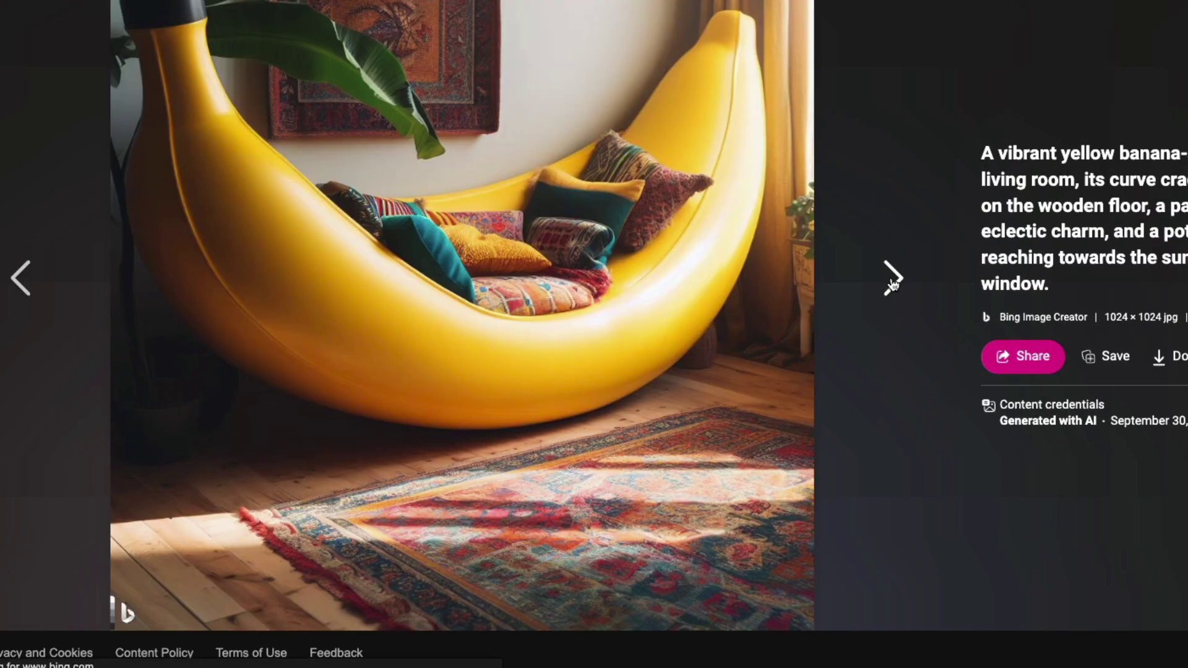
Page through the banana couch images, then close the viewer
{"action": "left_click", "coordinate": [892, 279]}
{"action": "left_click", "coordinate": [892, 280]}
{"action": "left_click", "coordinate": [892, 282]}
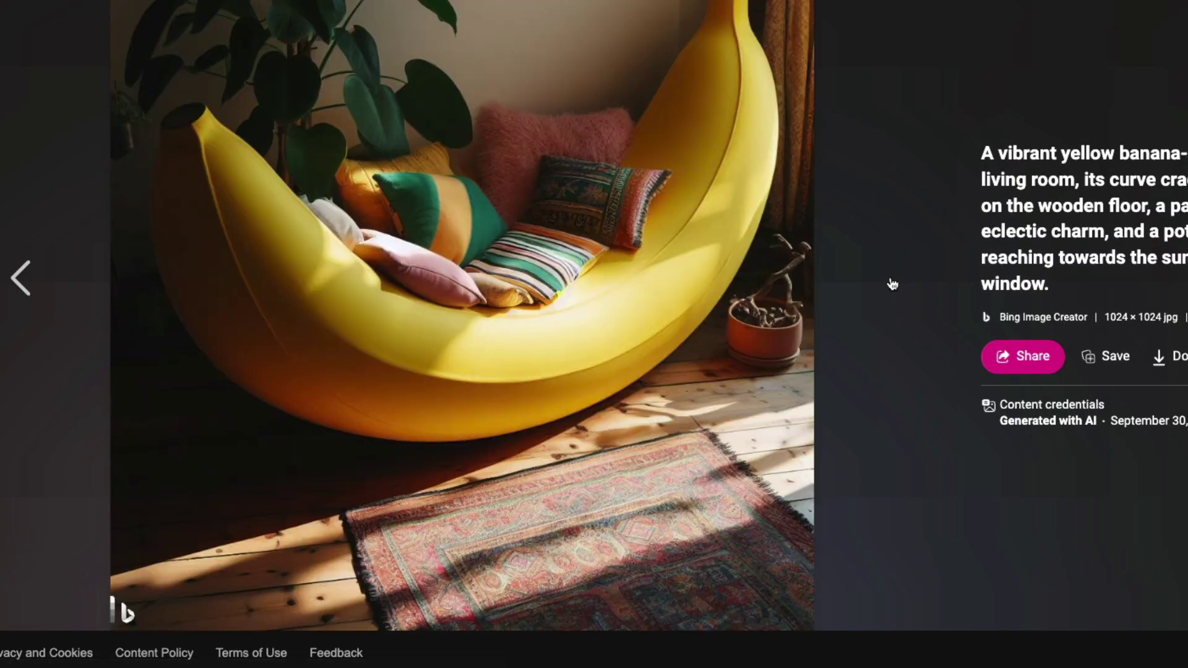
{"action": "key", "text": "Escape"}
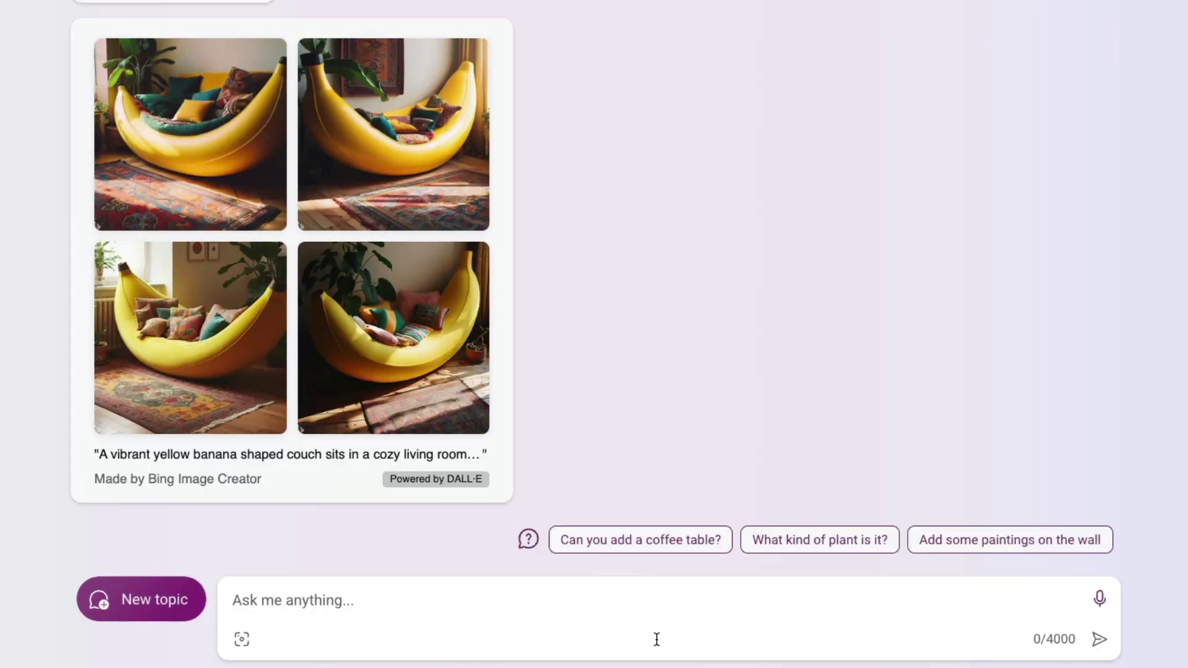
Request a vintage travel poster with the text '1littlecoder' and a Tron-inspired cyber city destination
{"action": "left_click", "coordinate": [503, 602]}
{"action": "type", "text": "Draw "}
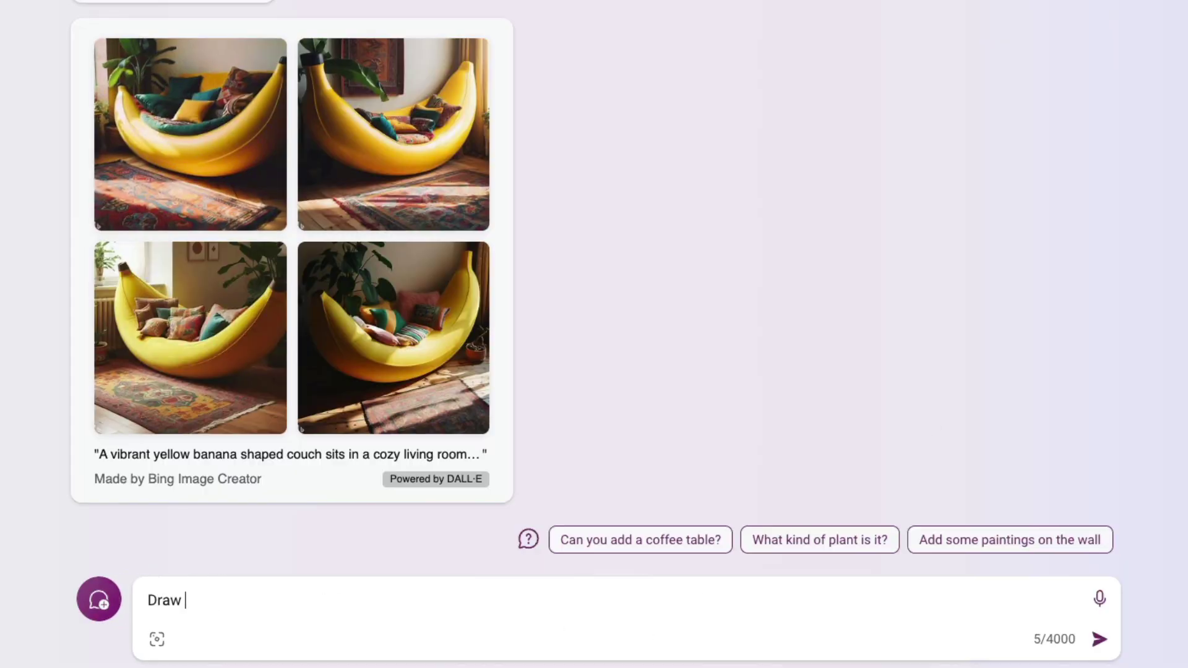
{"action": "type", "text": "an image of "}
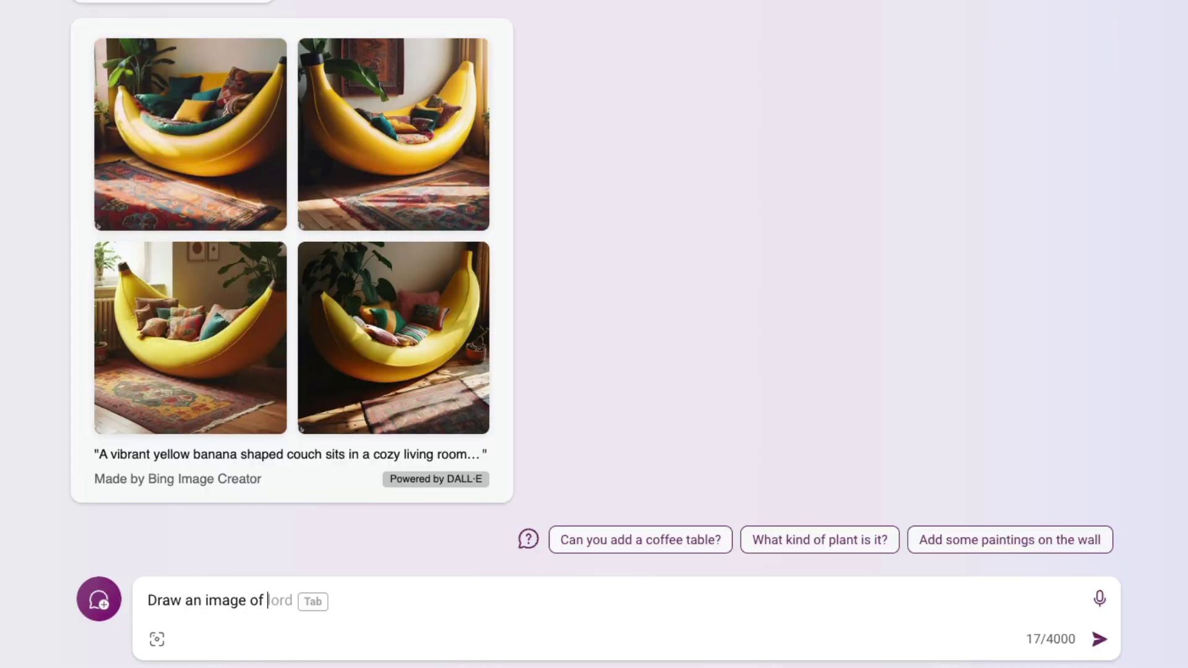
{"action": "type", "text": "a vintage "}
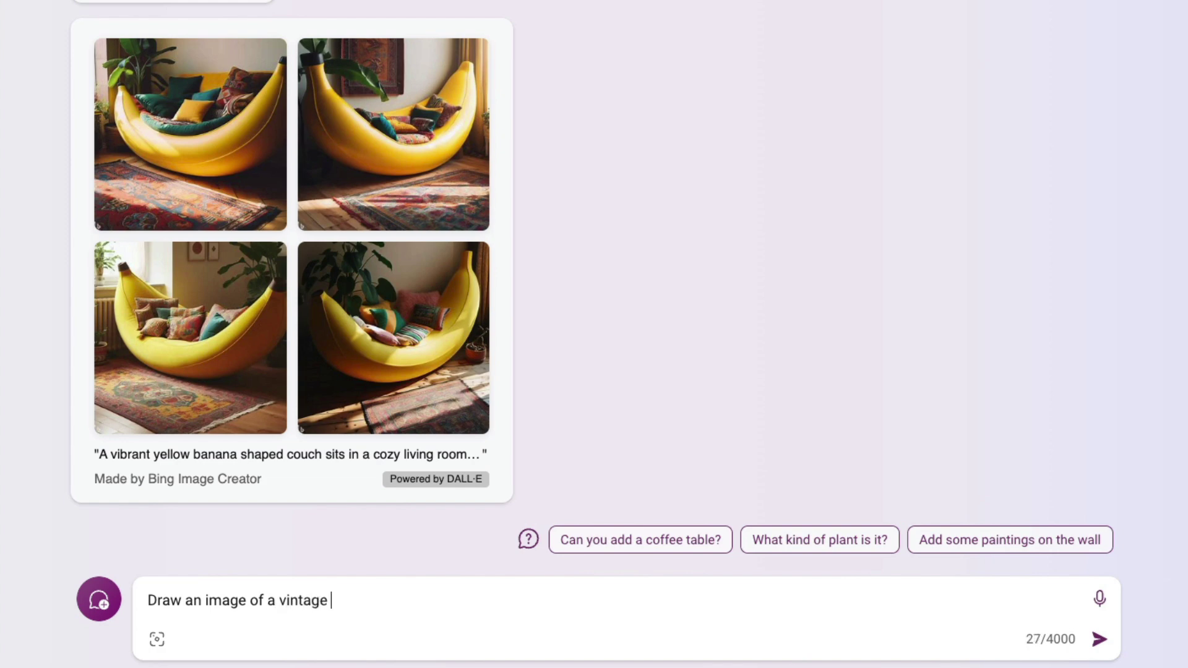
{"action": "type", "text": "travel poster with 1l"}
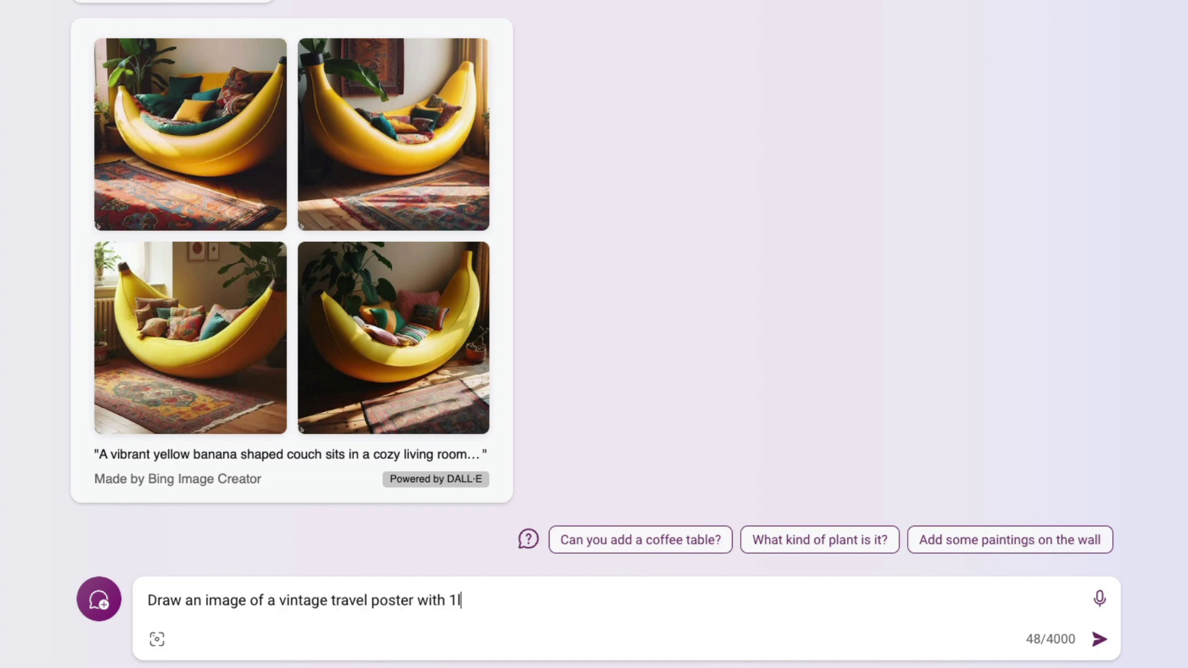
{"action": "type", "text": "ittlecoder and the"}
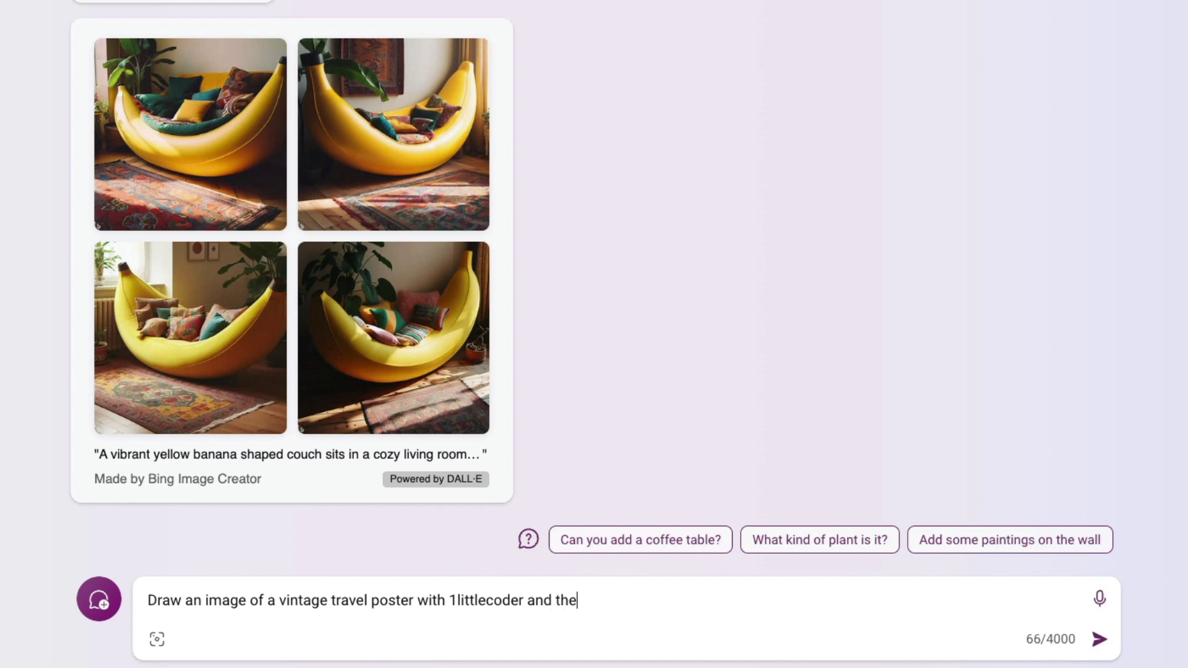
{"action": "type", "text": "itat"}
{"action": "key", "text": "BackSpace"}
{"action": "key", "text": "BackSpace"}
{"action": "key", "text": "BackSpace"}
{"action": "key", "text": "BackSpace"}
{"action": "key", "text": "BackSpace"}
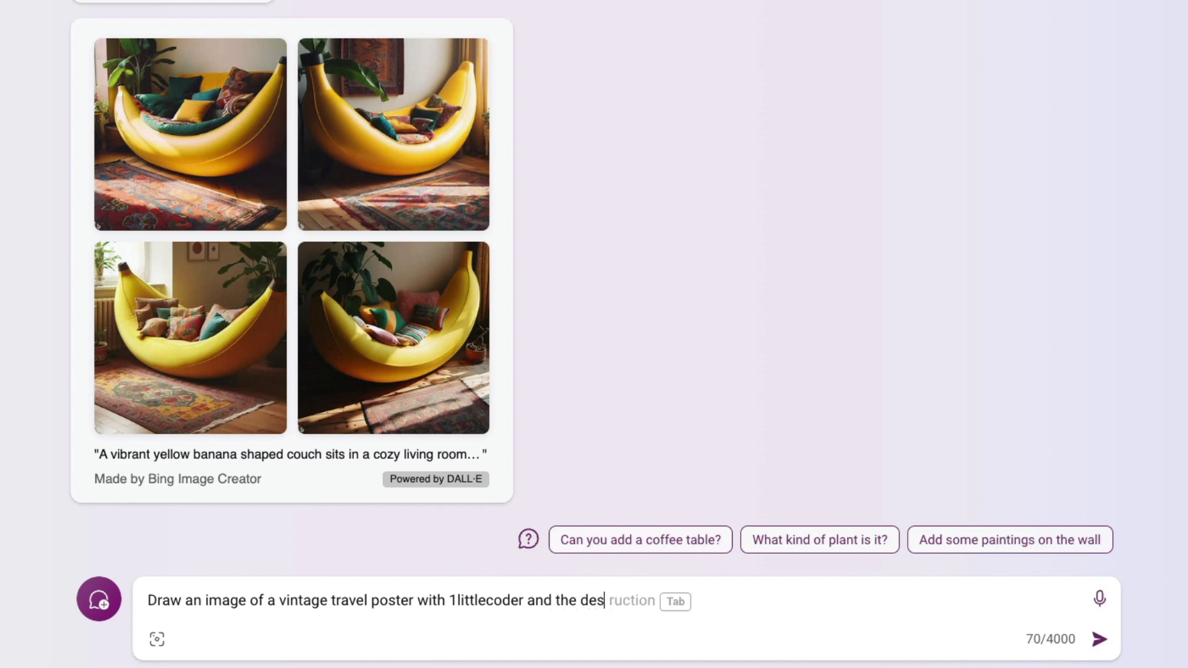
{"action": "key", "text": "BackSpace"}
{"action": "key", "text": "BackSpace"}
{"action": "key", "text": "BackSpace"}
{"action": "key", "text": "BackSpace"}
{"action": "key", "text": "BackSpace"}
{"action": "key", "text": "BackSpace"}
{"action": "key", "text": "BackSpace"}
{"action": "key", "text": "BackSpace"}
{"action": "key", "text": "BackSpace"}
{"action": "key", "text": "BackSpace"}
{"action": "key", "text": "BackSpace"}
{"action": "key", "text": "BackSpace"}
{"action": "key", "text": "BackSpace"}
{"action": "key", "text": "BackSpace"}
{"action": "key", "text": "BackSpace"}
{"action": "key", "text": "BackSpace"}
{"action": "key", "text": "BackSpace"}
{"action": "key", "text": "BackSpace"}
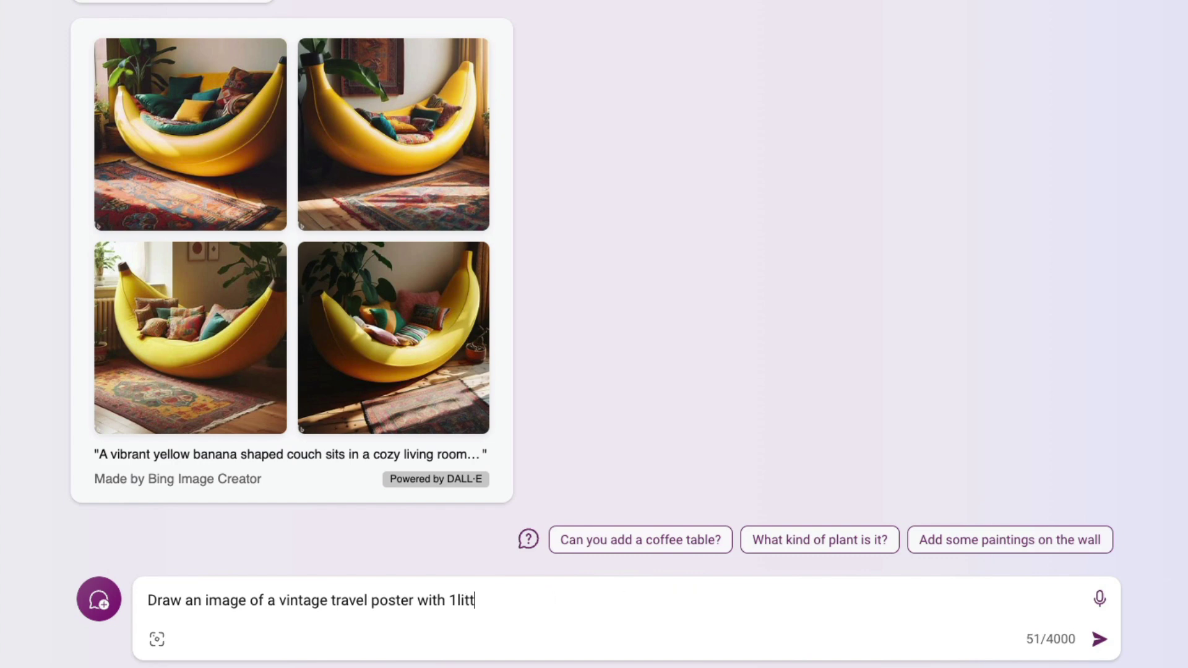
{"action": "key", "text": "BackSpace"}
{"action": "type", "text": "the text \"1littlecoder\" and the "}
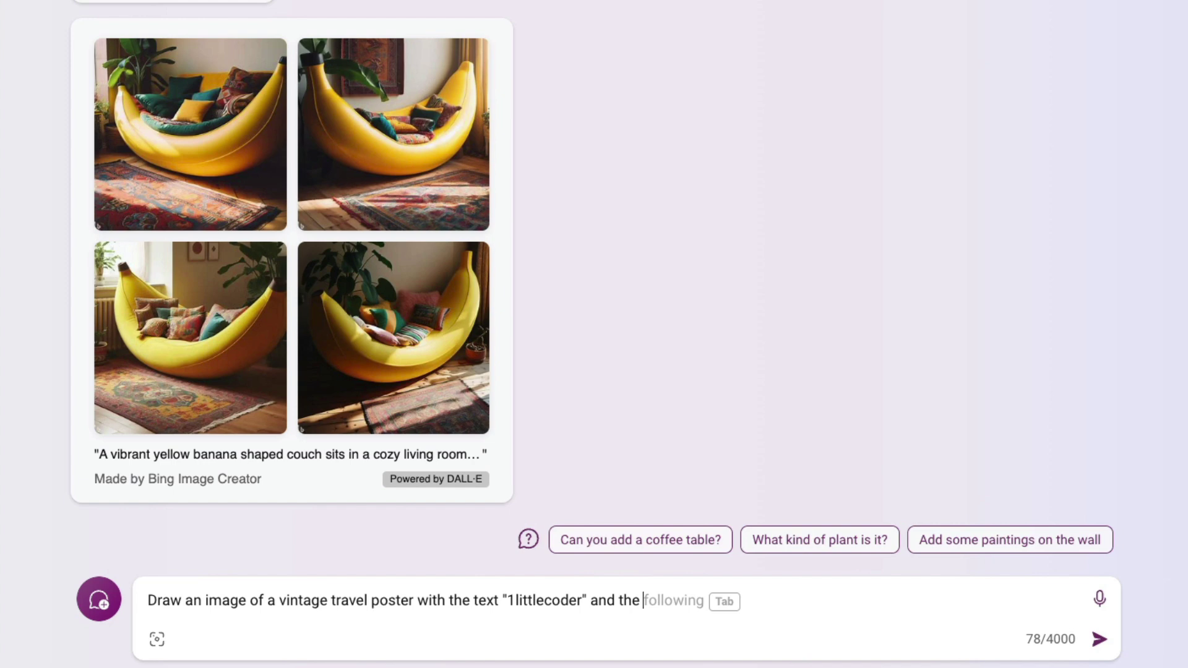
{"action": "type", "text": "destitna"}
{"action": "key", "text": "BackSpace"}
{"action": "key", "text": "BackSpace"}
{"action": "key", "text": "BackSpace"}
{"action": "type", "text": "n"}
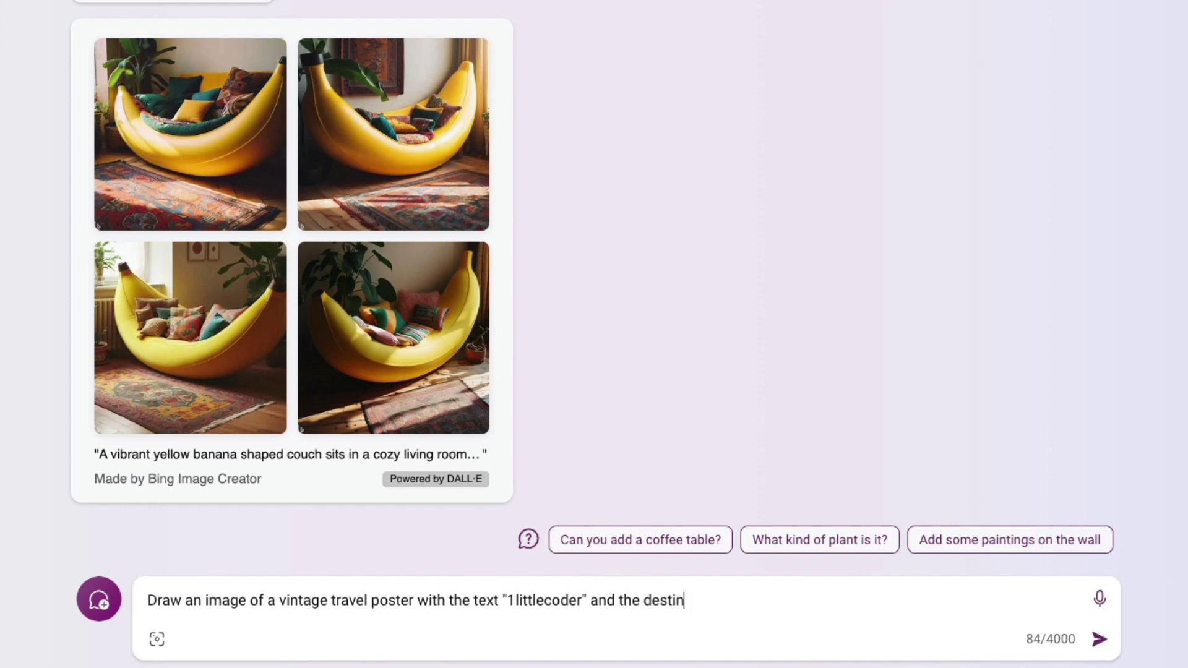
{"action": "type", "text": "ation to be tron insp"}
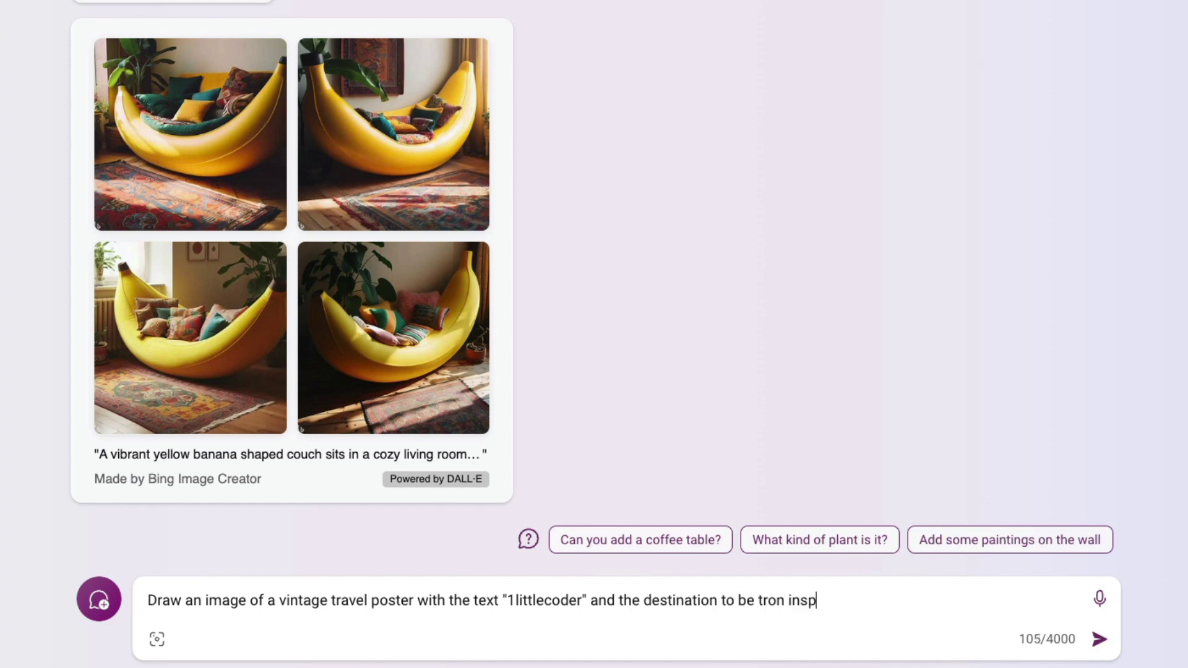
{"action": "type", "text": "ired cyber city"}
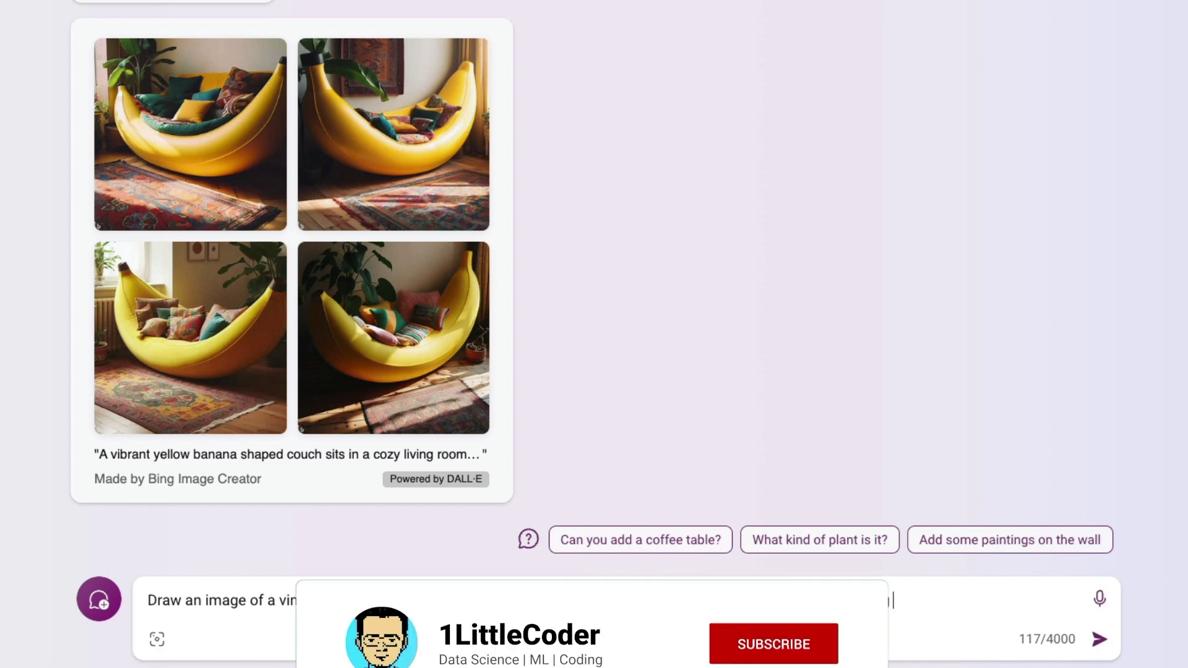
{"action": "key", "text": "Return"}
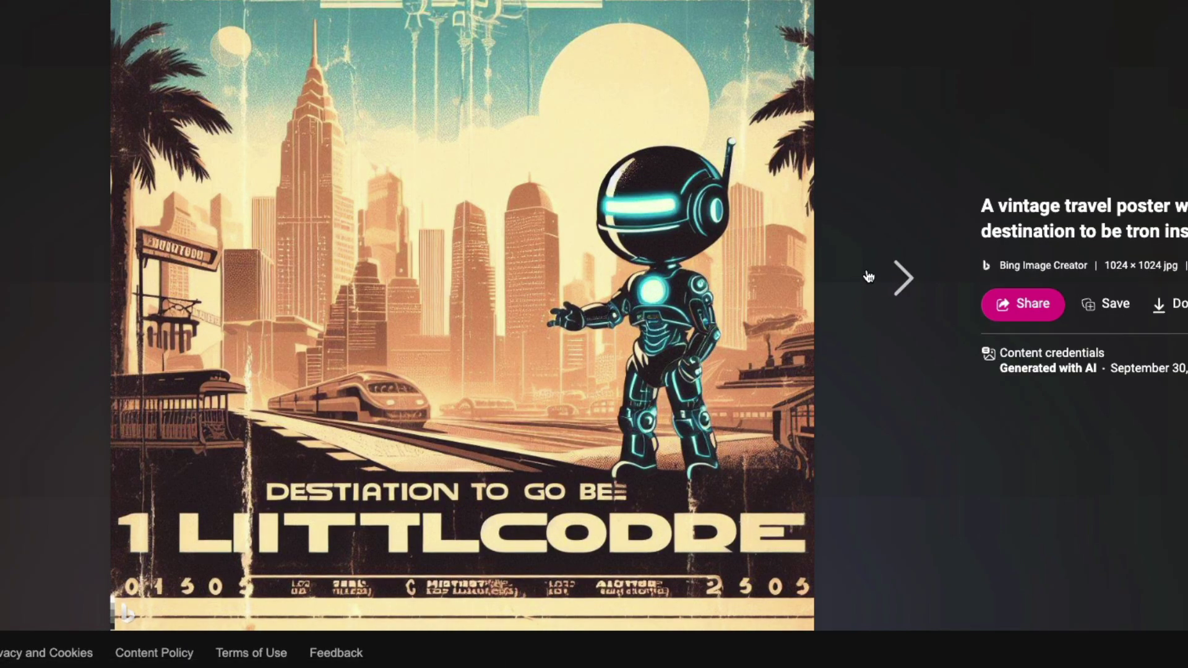
Page through the travel posters full size, ending on the Cyborg City poster
{"action": "left_click", "coordinate": [900, 277]}
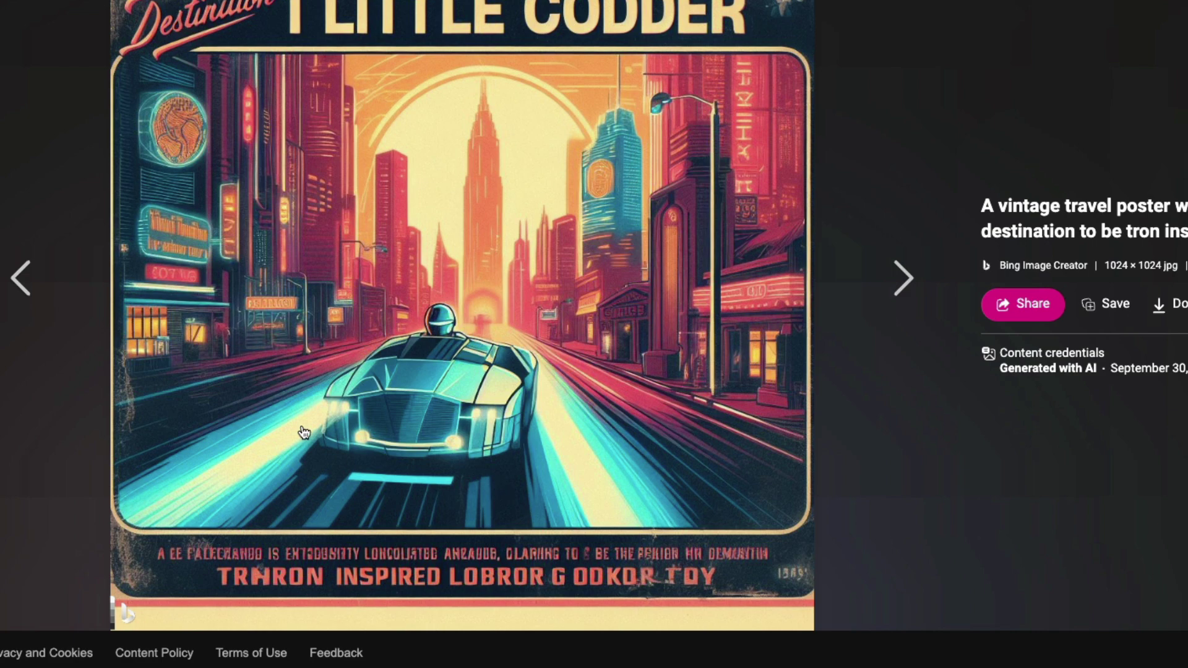
{"action": "left_click", "coordinate": [895, 274]}
{"action": "left_click", "coordinate": [894, 274]}
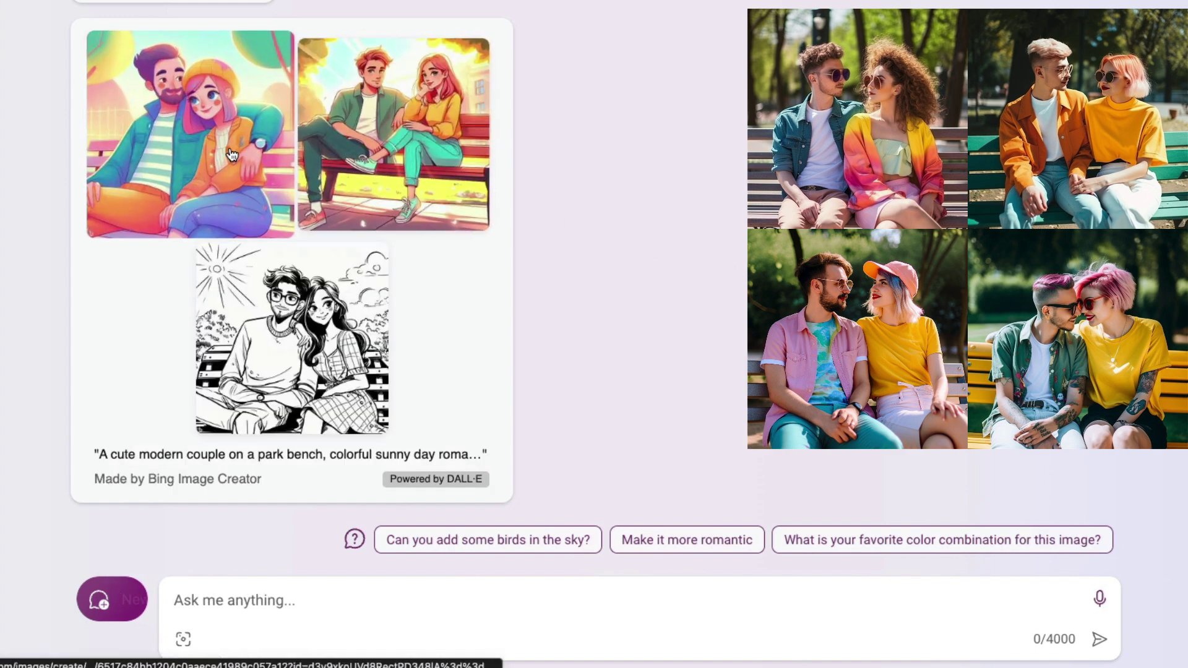
Enlarge the first cartoon couple image, step to the line-art version, then close the viewer
{"action": "left_click", "coordinate": [229, 152]}
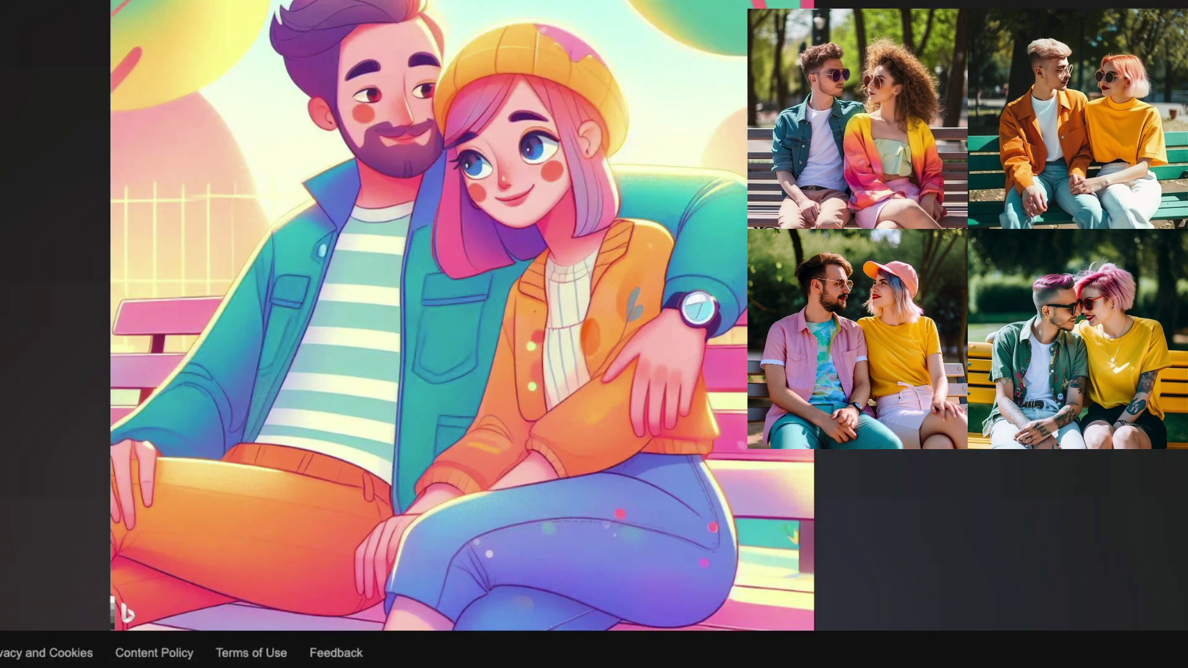
{"action": "key", "text": "Right"}
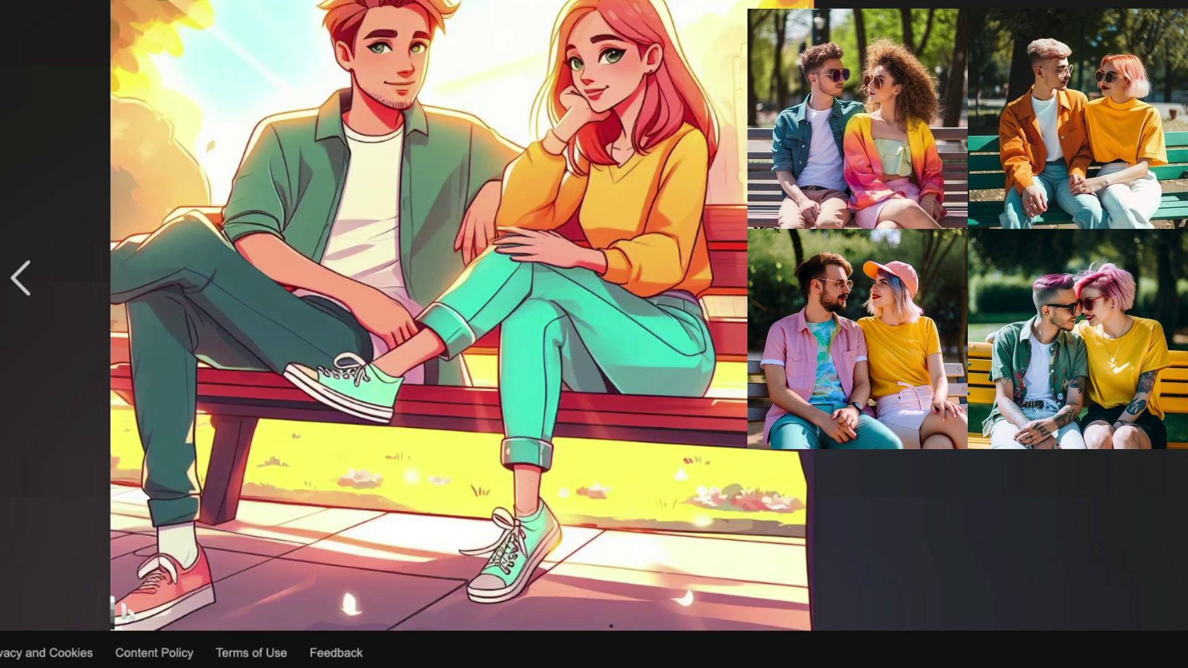
{"action": "key", "text": "Right"}
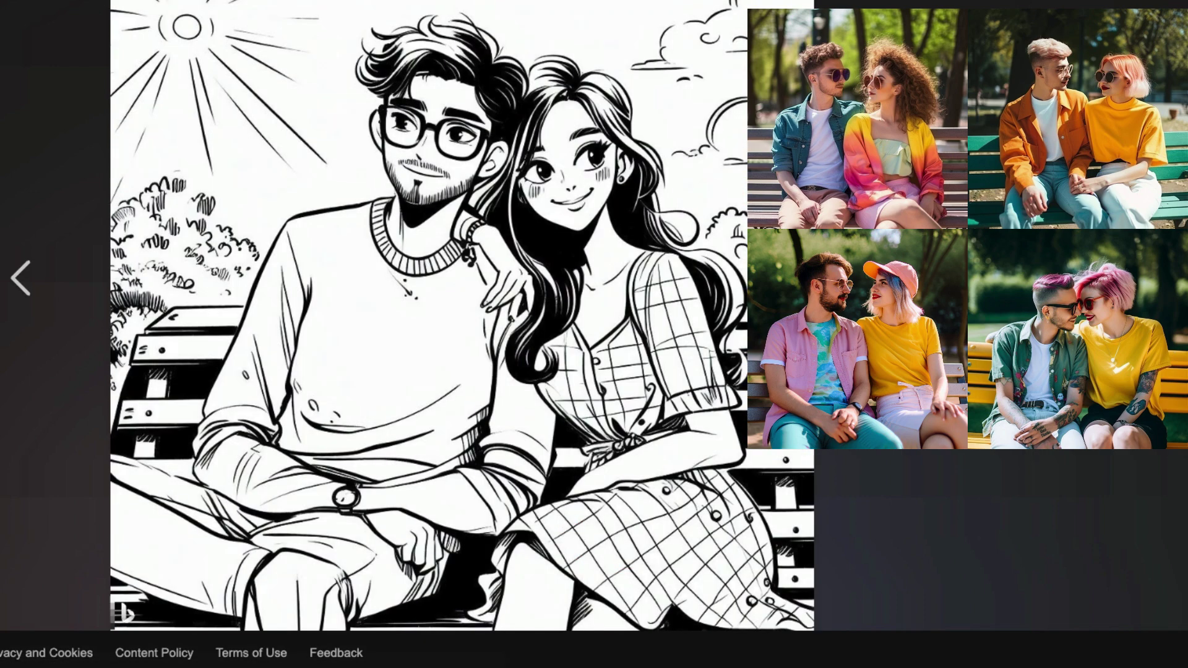
{"action": "key", "text": "Escape"}
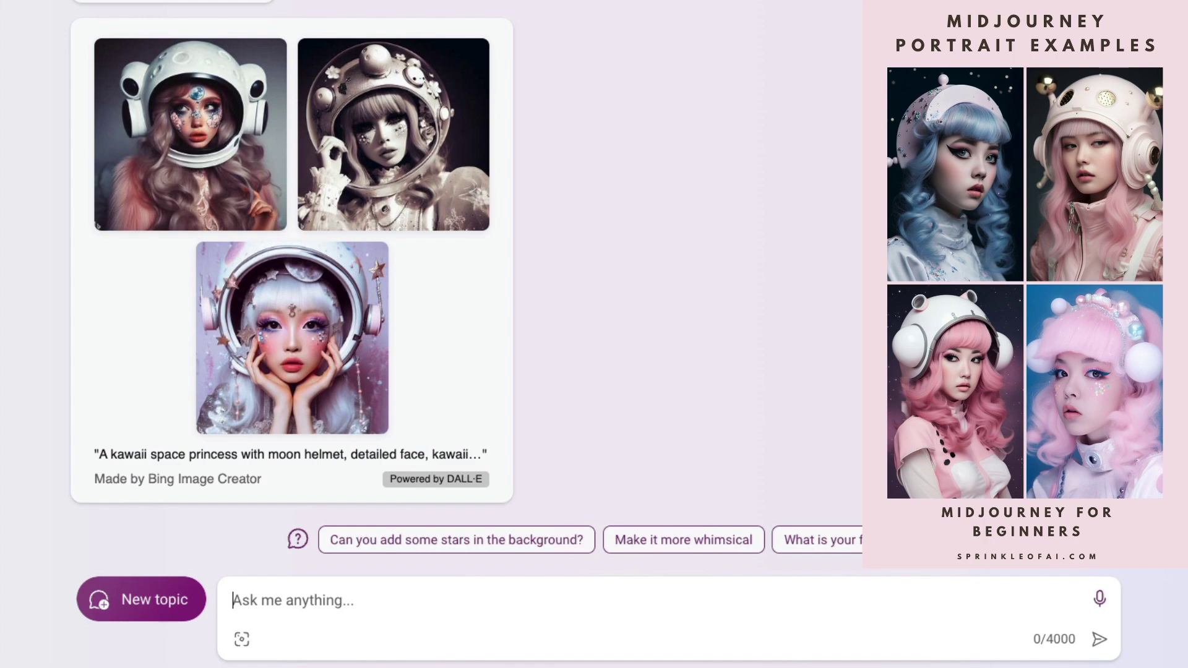
Open the first astronaut portrait full size and step through the space princess images
{"action": "left_click", "coordinate": [191, 99]}
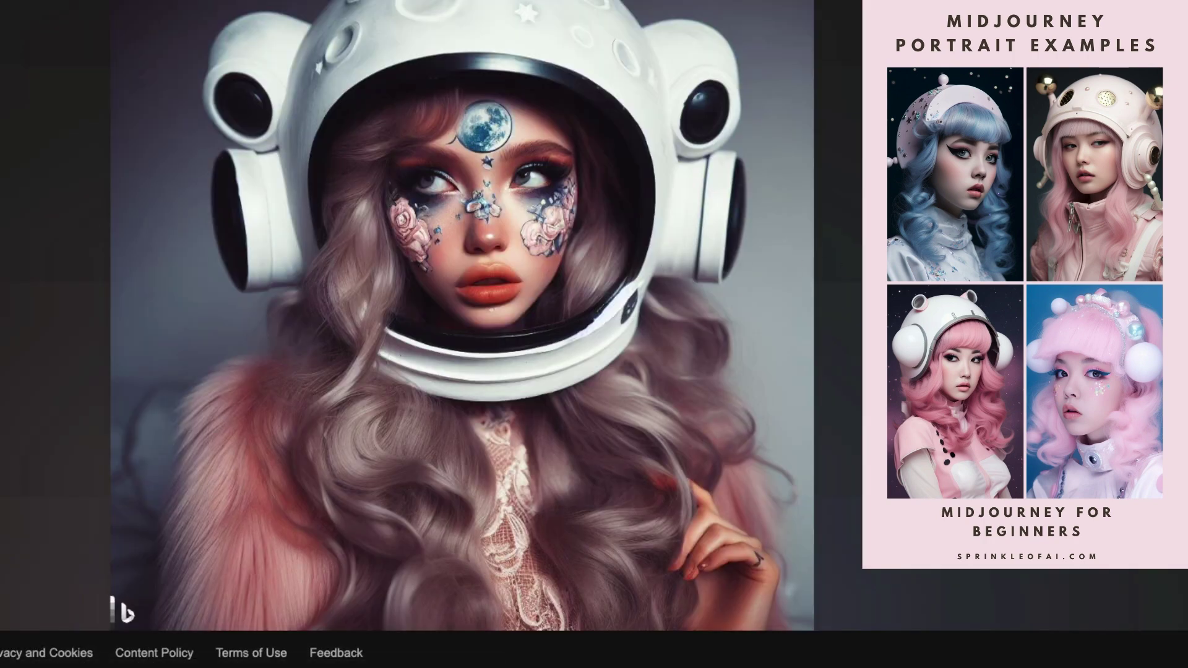
{"action": "key", "text": "Right"}
{"action": "key", "text": "Right"}
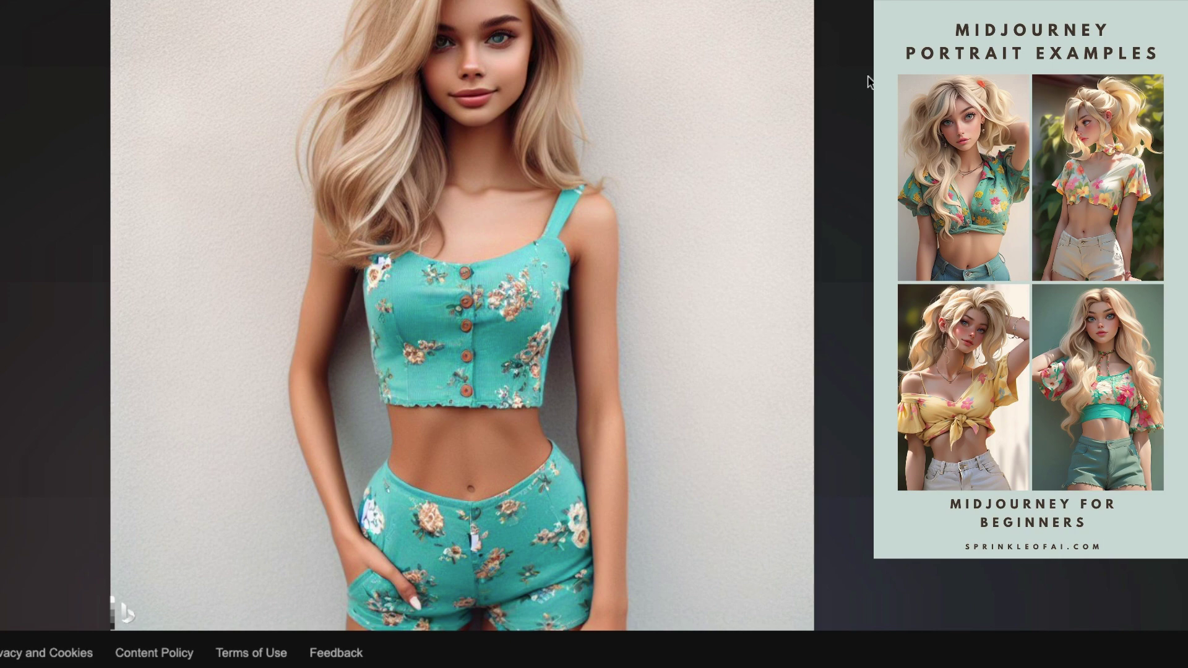
Resend the blonde-girl prompt reworded to ask for a human-like, cute, realistic girl with skin tone
{"action": "key", "text": "Escape"}
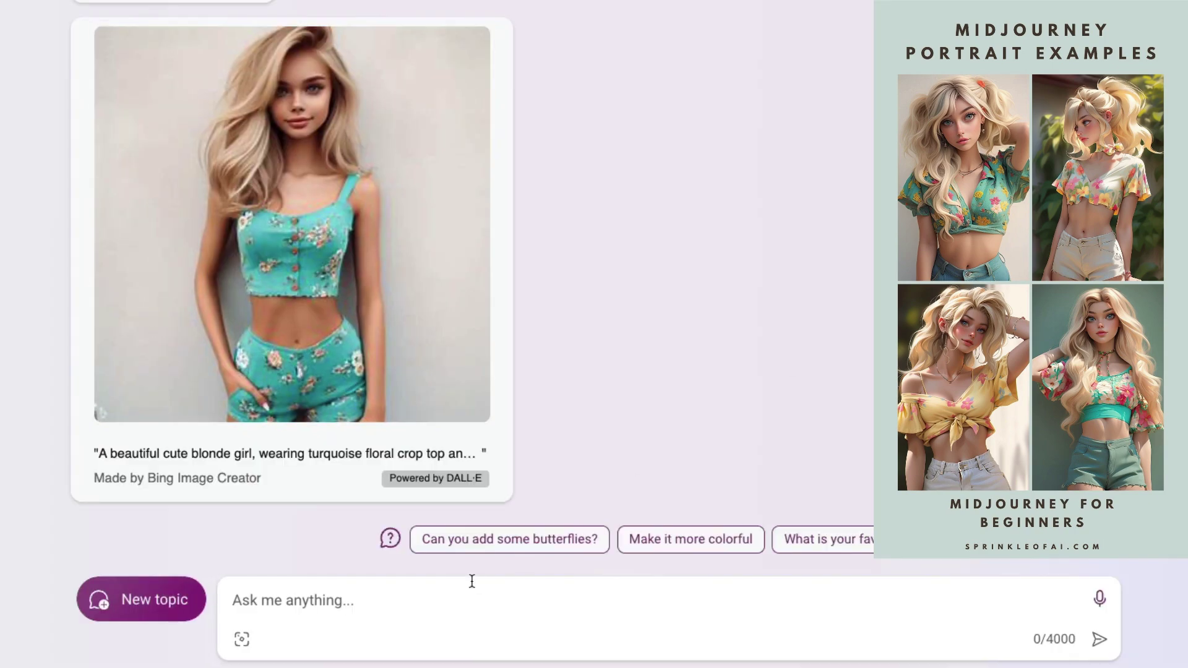
{"action": "left_click", "coordinate": [401, 585]}
{"action": "type", "text": "a beautiful cute blonde girl, wearing turquoise floral crop top and shorts, hyper realistic photography"}
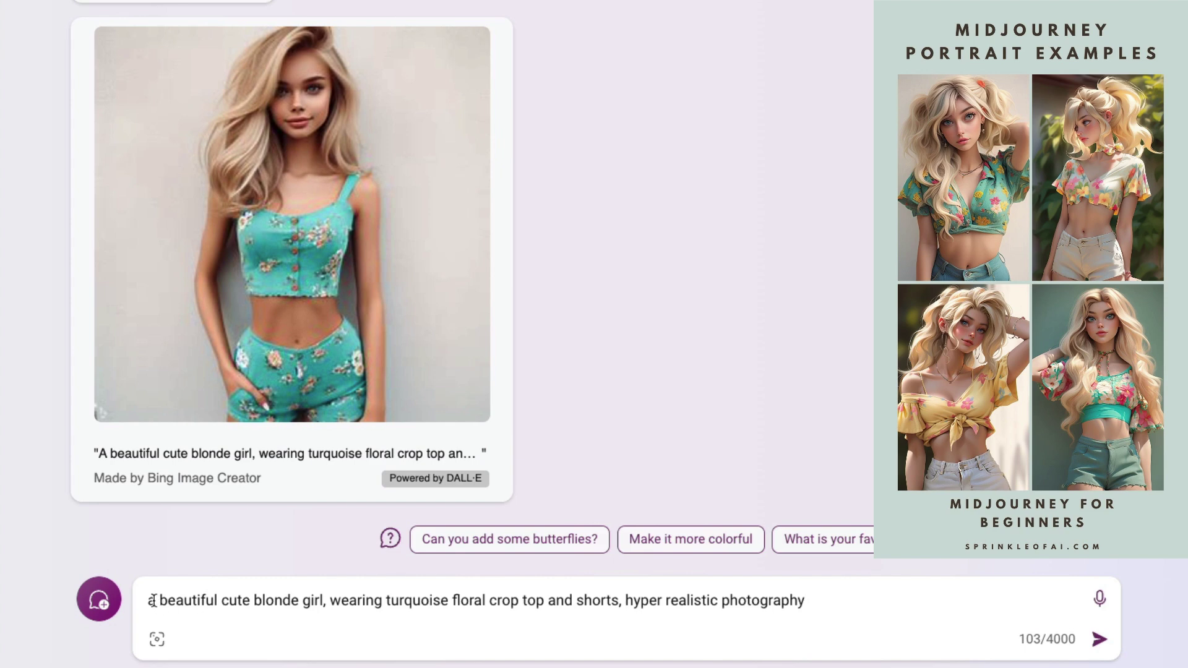
{"action": "type", "text": "draw a "}
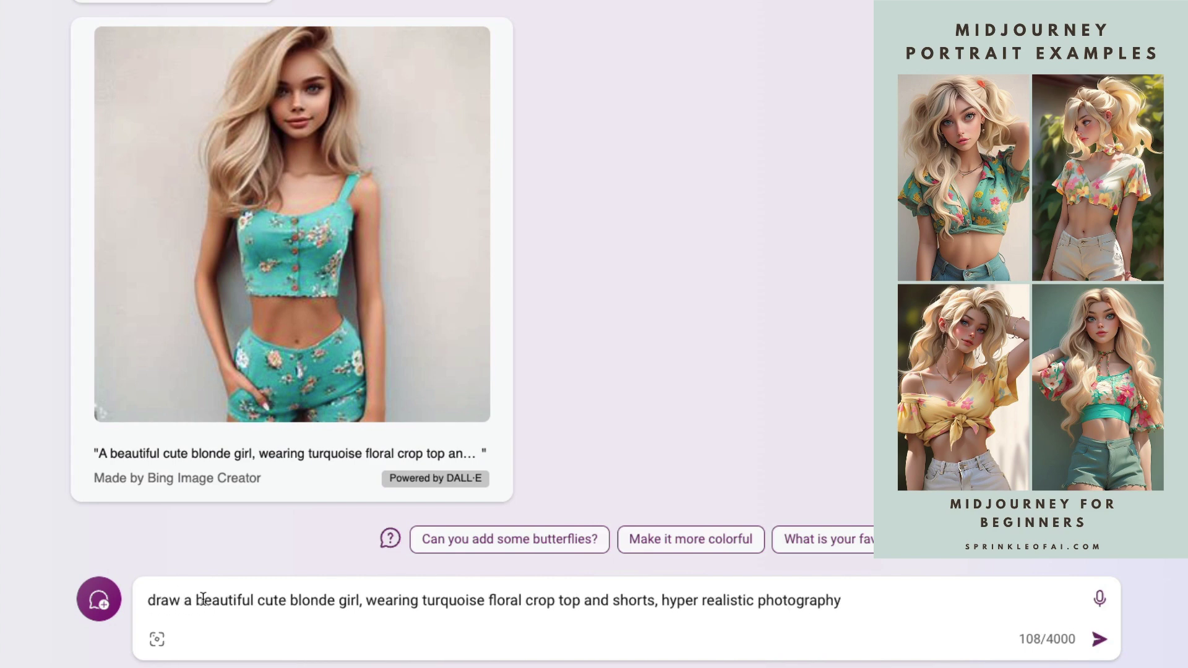
{"action": "type", "text": "human bea"}
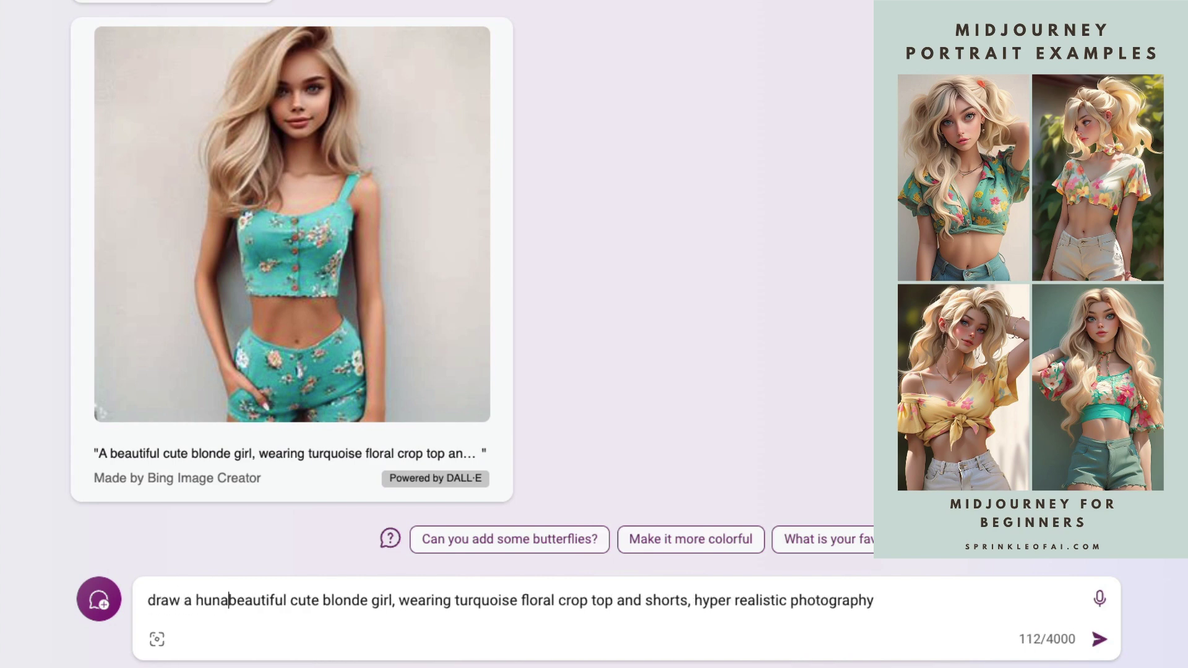
{"action": "key", "text": "BackSpace"}
{"action": "key", "text": "BackSpace"}
{"action": "type", "text": "man-like cute r"}
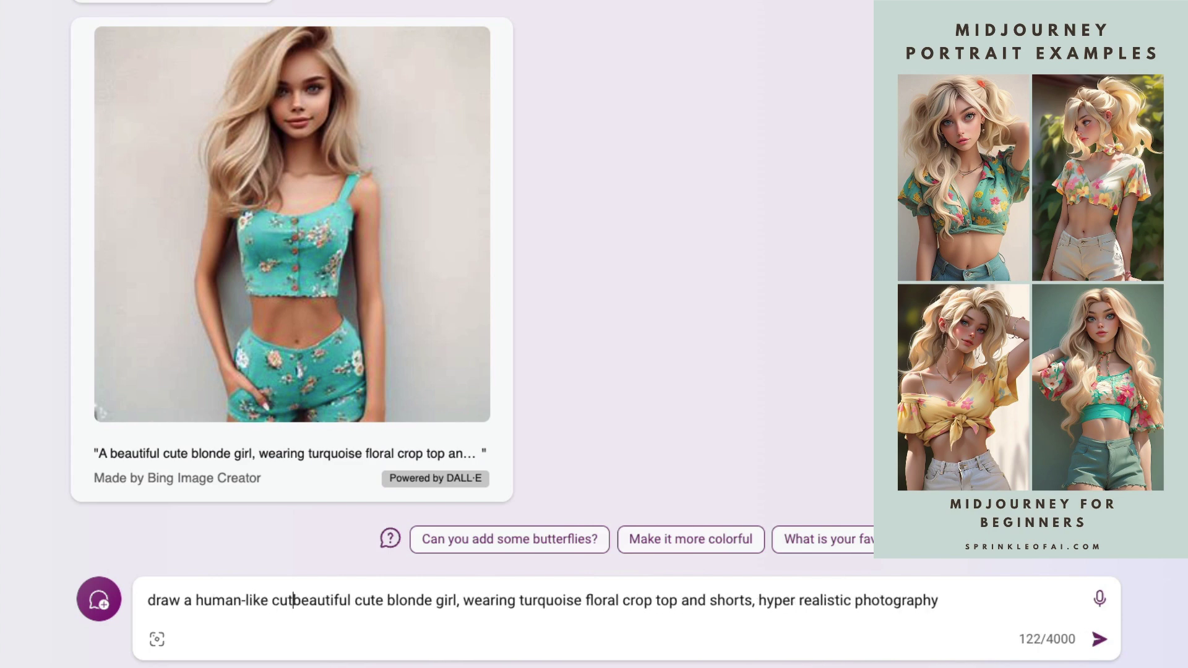
{"action": "type", "text": "ealistic with s"}
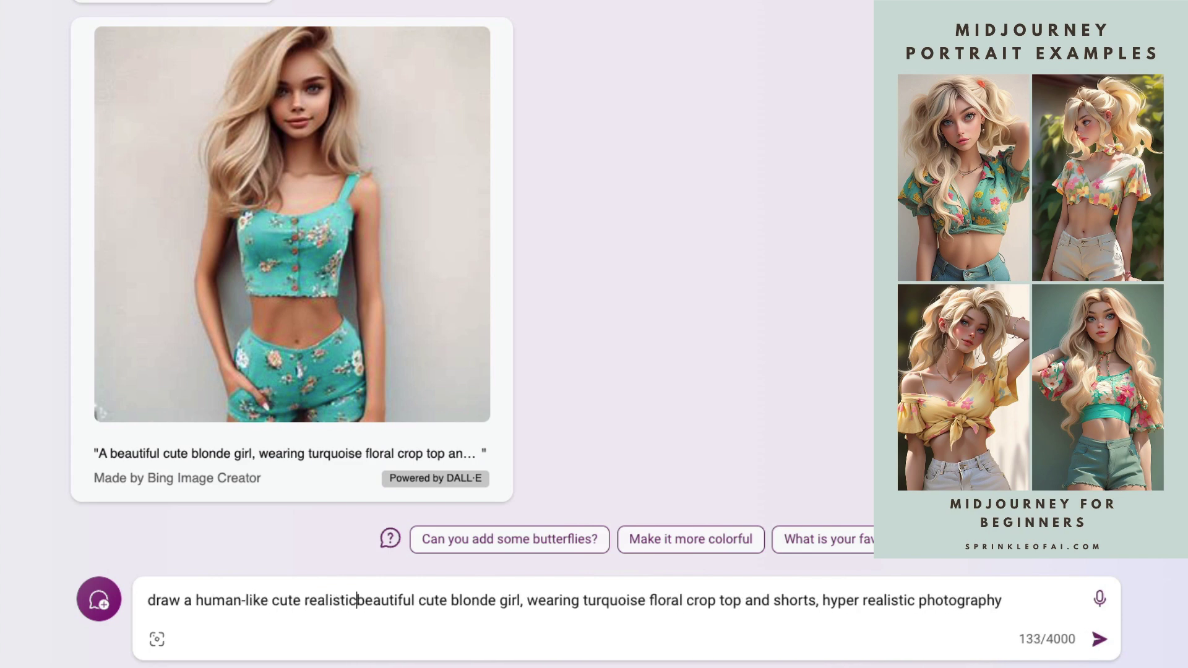
{"action": "type", "text": "kin tone"}
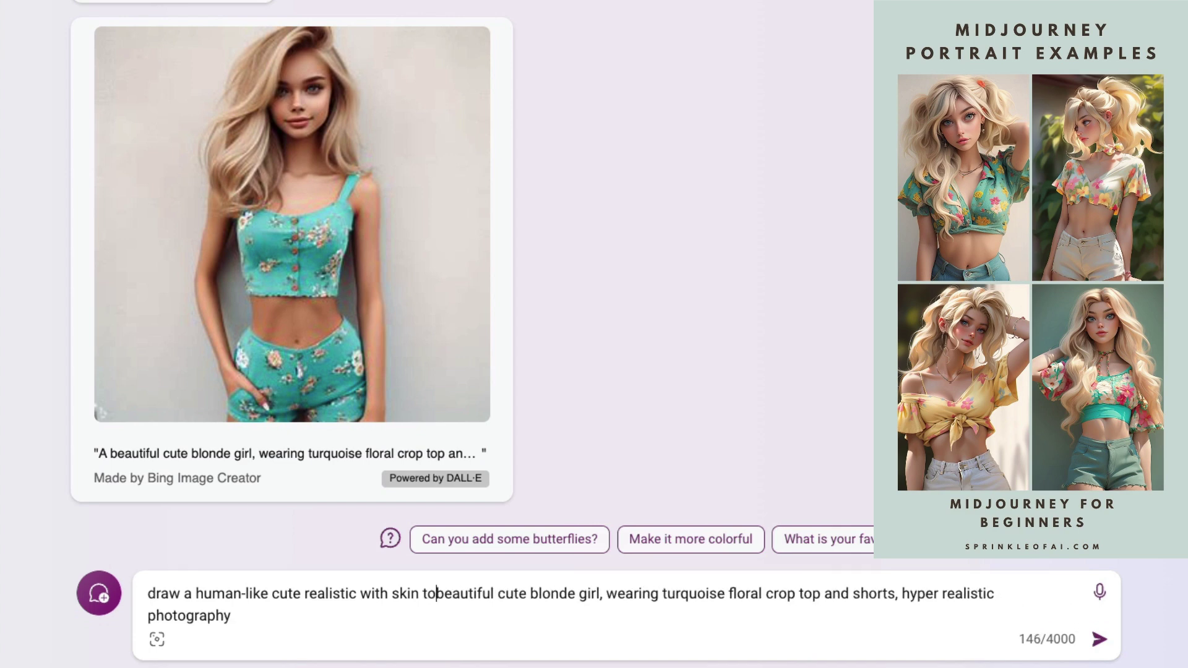
{"action": "key", "text": "Return"}
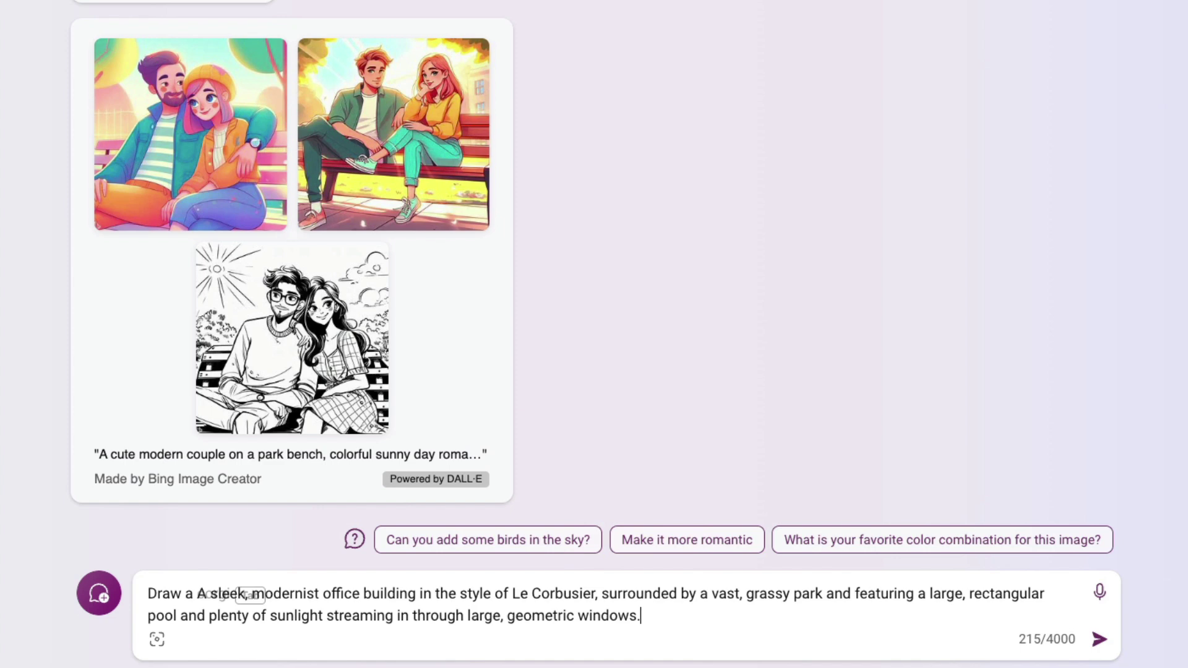
Send the Le Corbusier-style office-with-pool prompt, then view the first two results full size
{"action": "key", "text": "Return"}
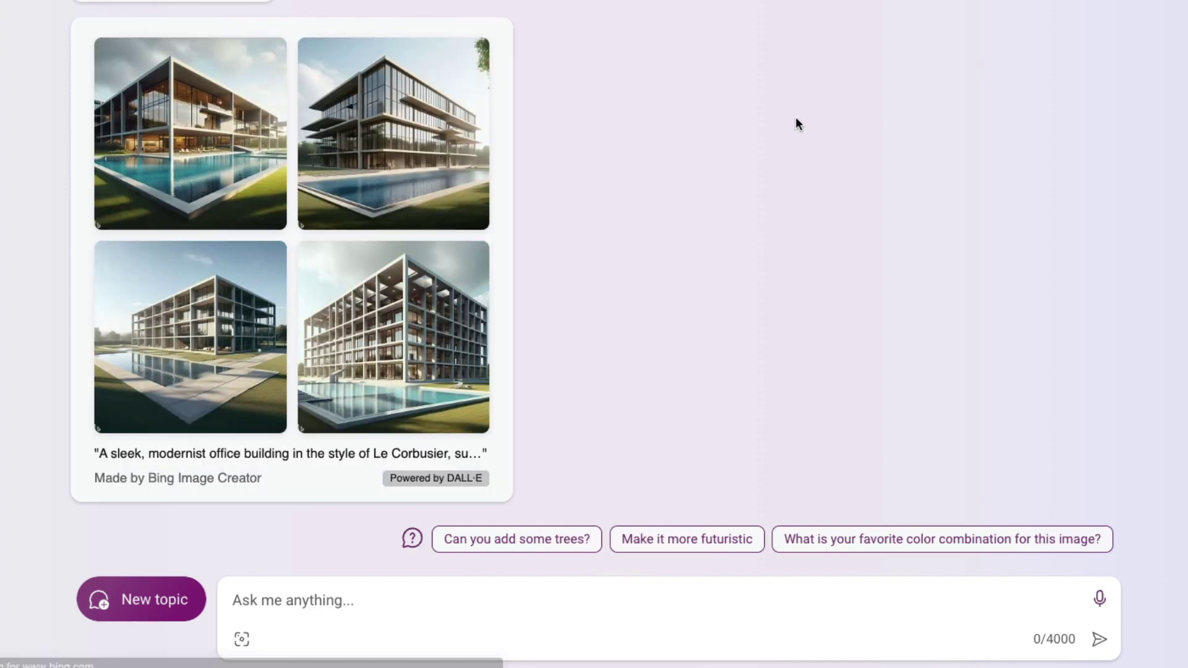
{"action": "left_click", "coordinate": [227, 128]}
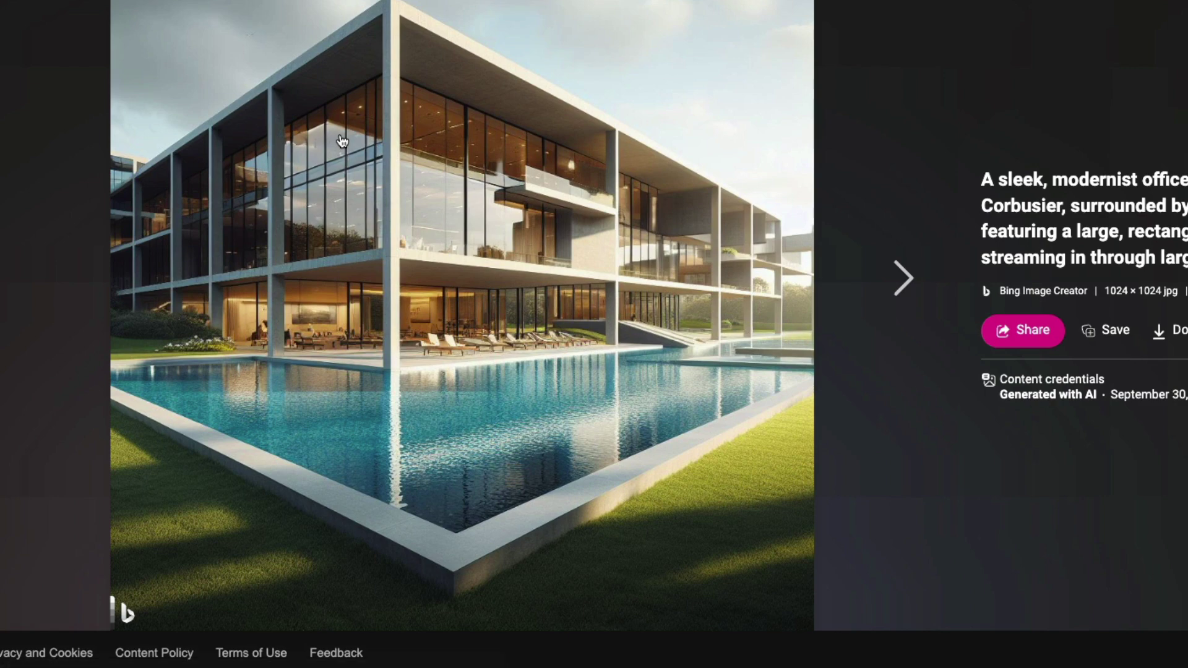
{"action": "key", "text": "Right"}
{"action": "key", "text": "Right"}
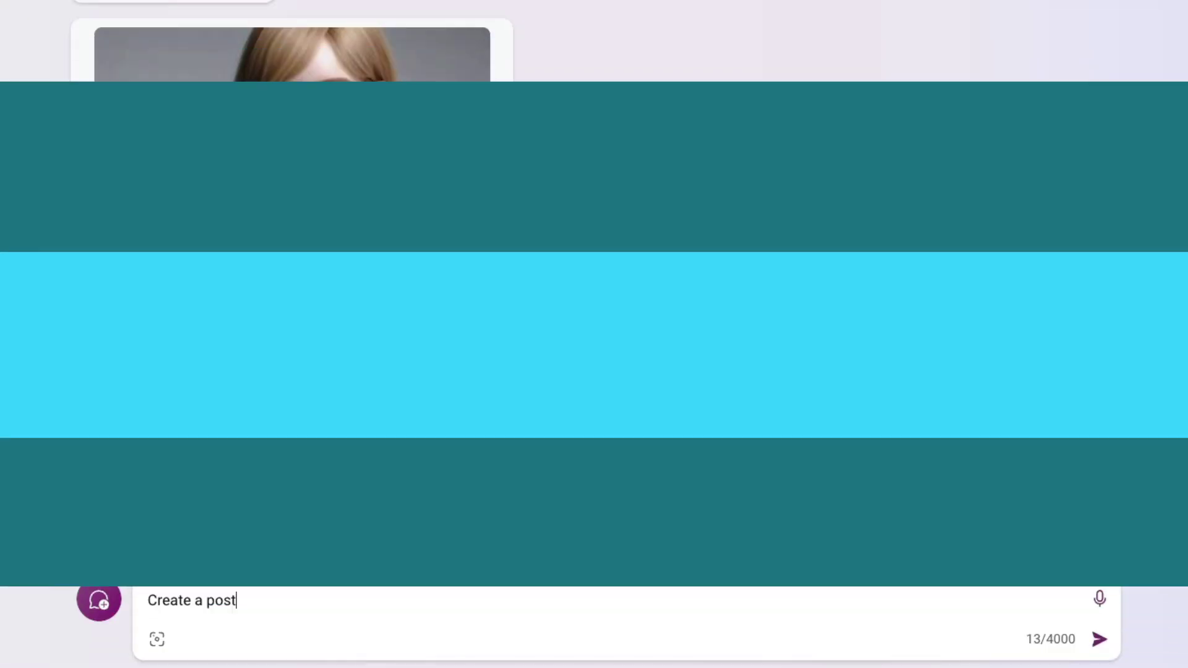
Send a 'Draw' prompt for a Matrix-style poster that says "Subscribe to 1LittleCoder", with typos fixed
{"action": "type", "text": "er in the matr"}
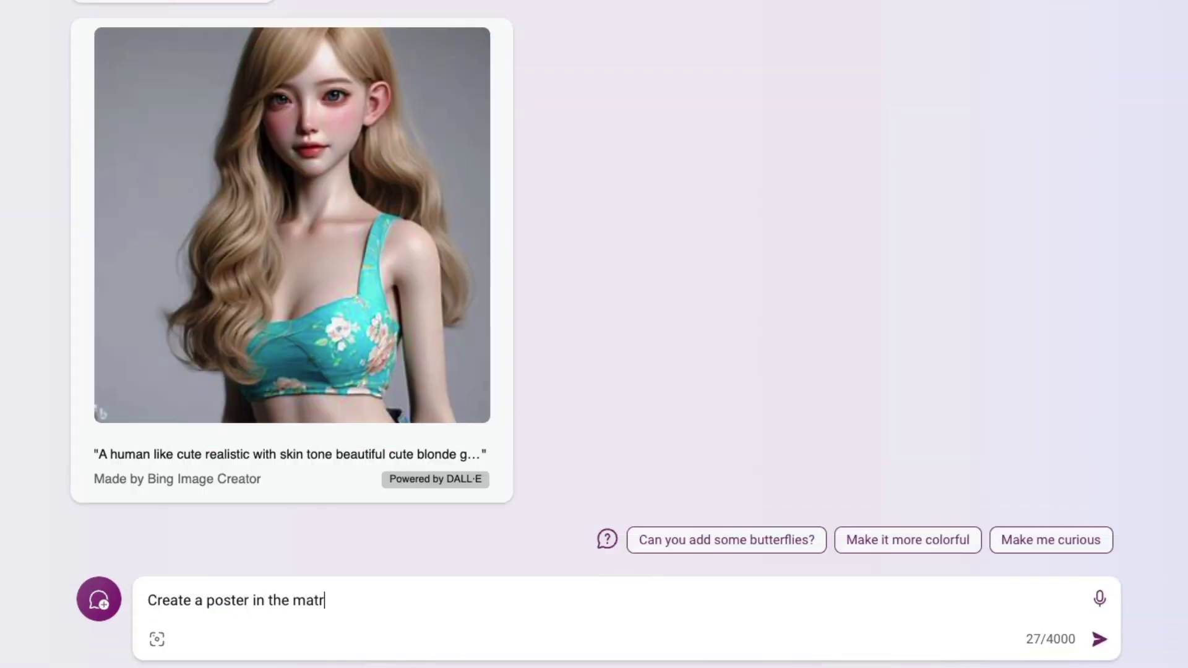
{"action": "type", "text": "ix style that sys"}
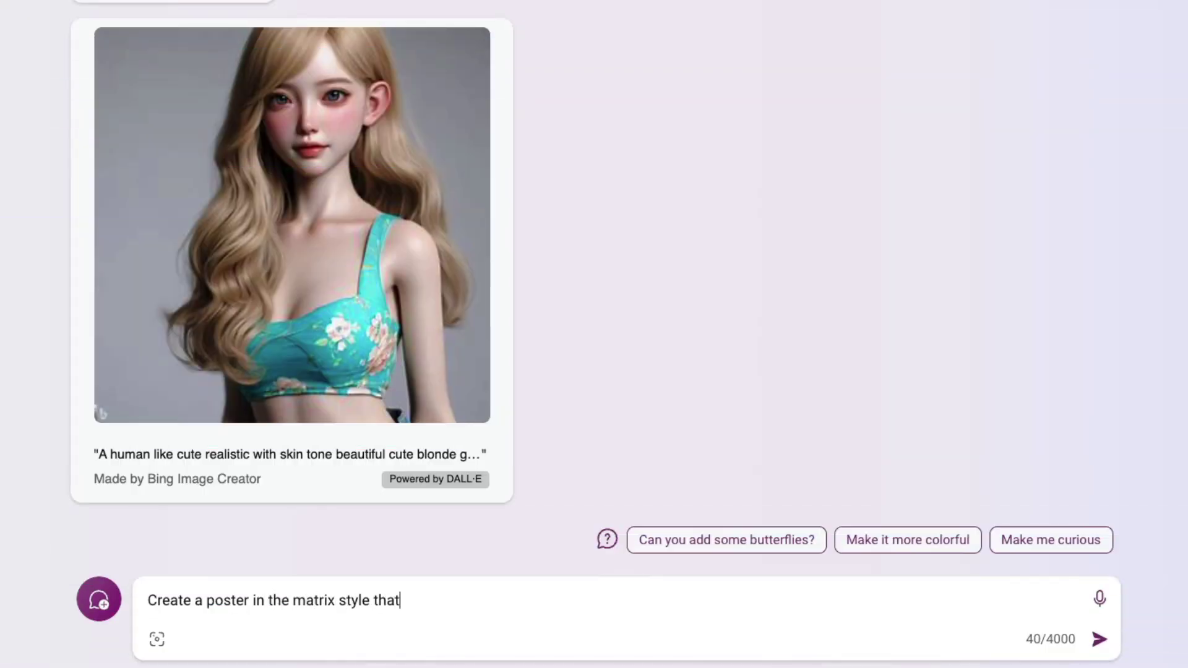
{"action": "key", "text": "BackSpace"}
{"action": "key", "text": "BackSpace"}
{"action": "key", "text": "BackSpace"}
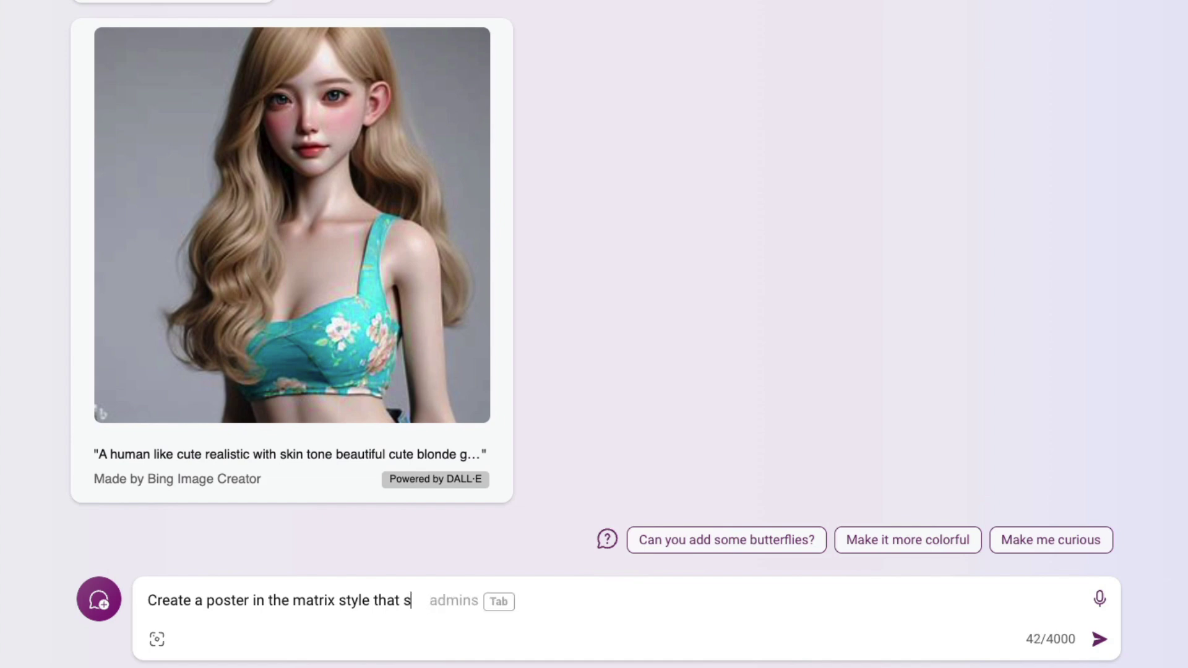
{"action": "type", "text": "ays \"Subs"}
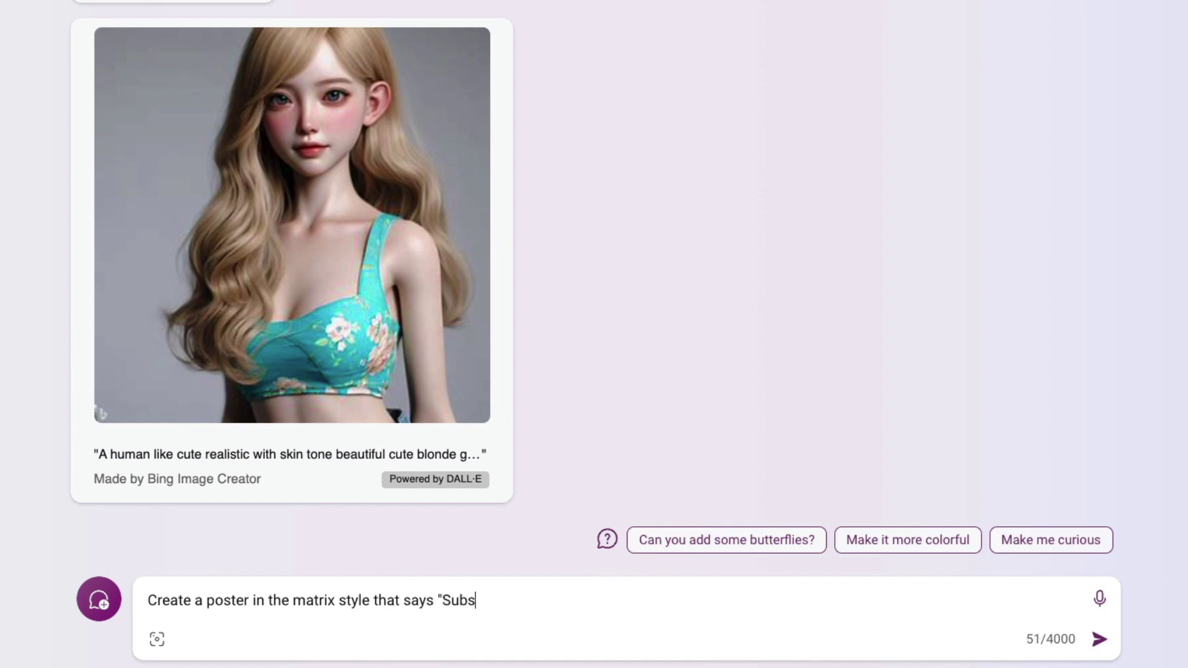
{"action": "type", "text": "cribe to 1LittleCdo"}
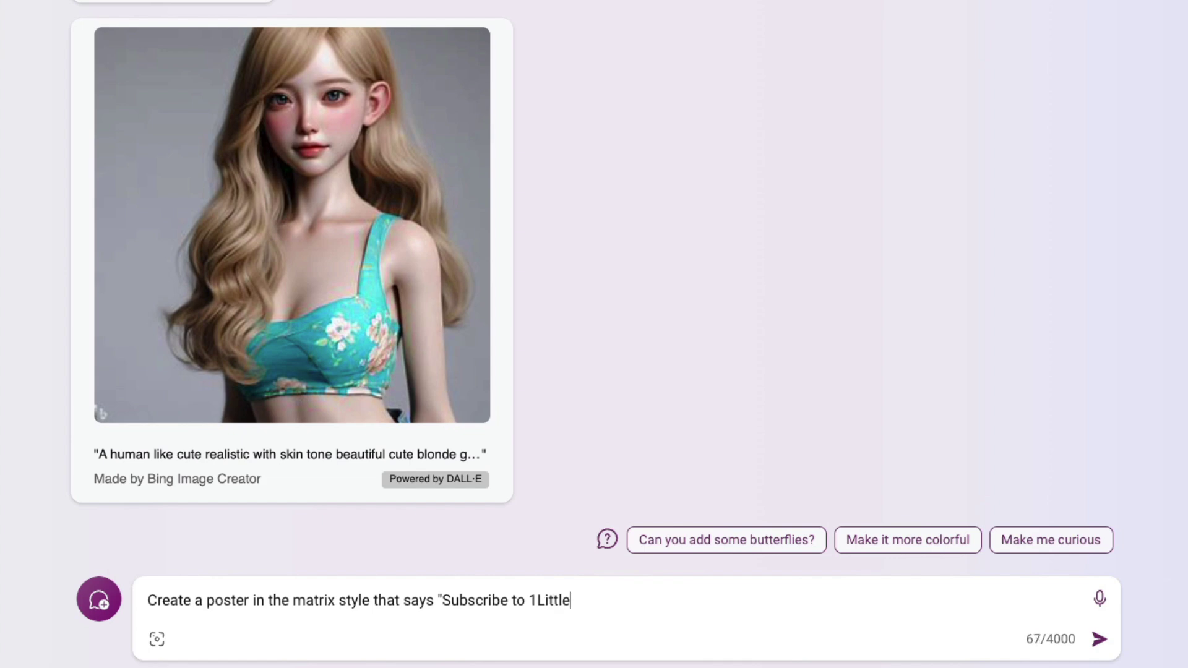
{"action": "key", "text": "BackSpace"}
{"action": "key", "text": "BackSpace"}
{"action": "type", "text": "oder"}
{"action": "left_click", "coordinate": [147, 600]}
{"action": "type", "text": "Draw"}
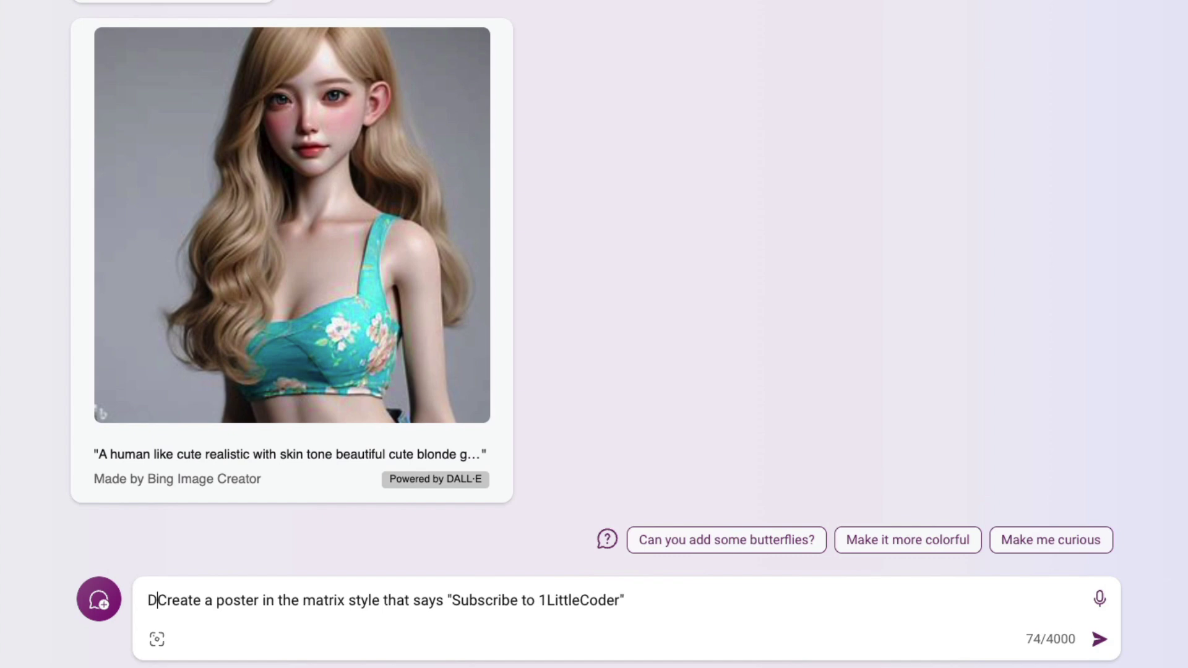
{"action": "key", "text": "Return"}
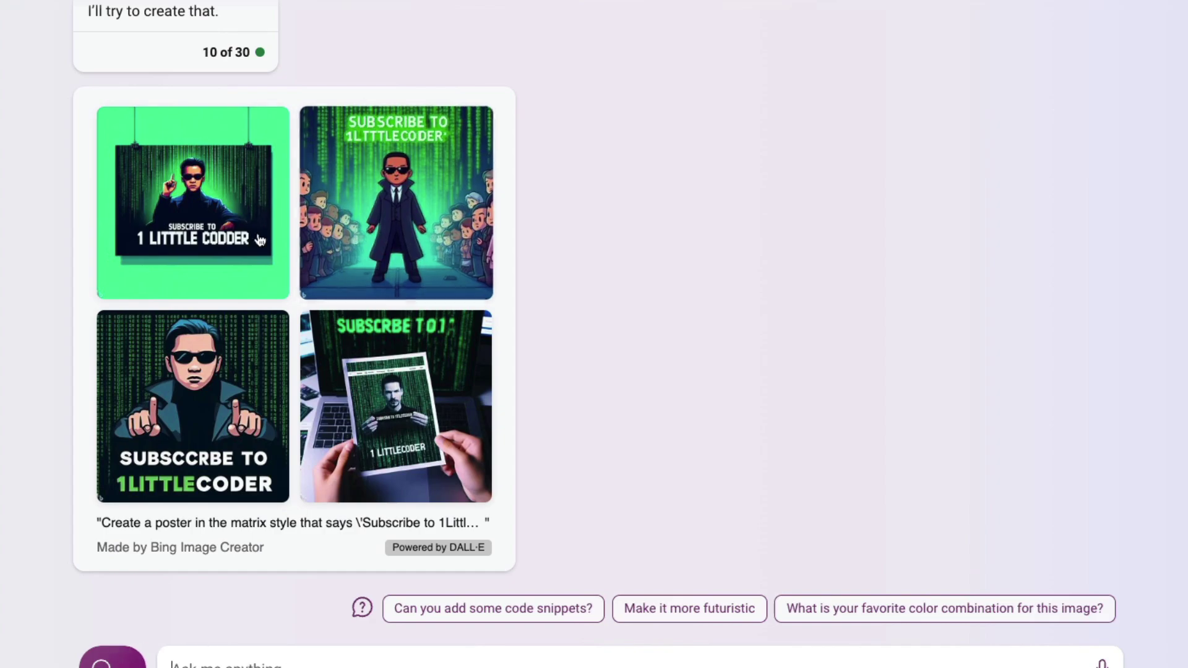
{"action": "left_click", "coordinate": [219, 226]}
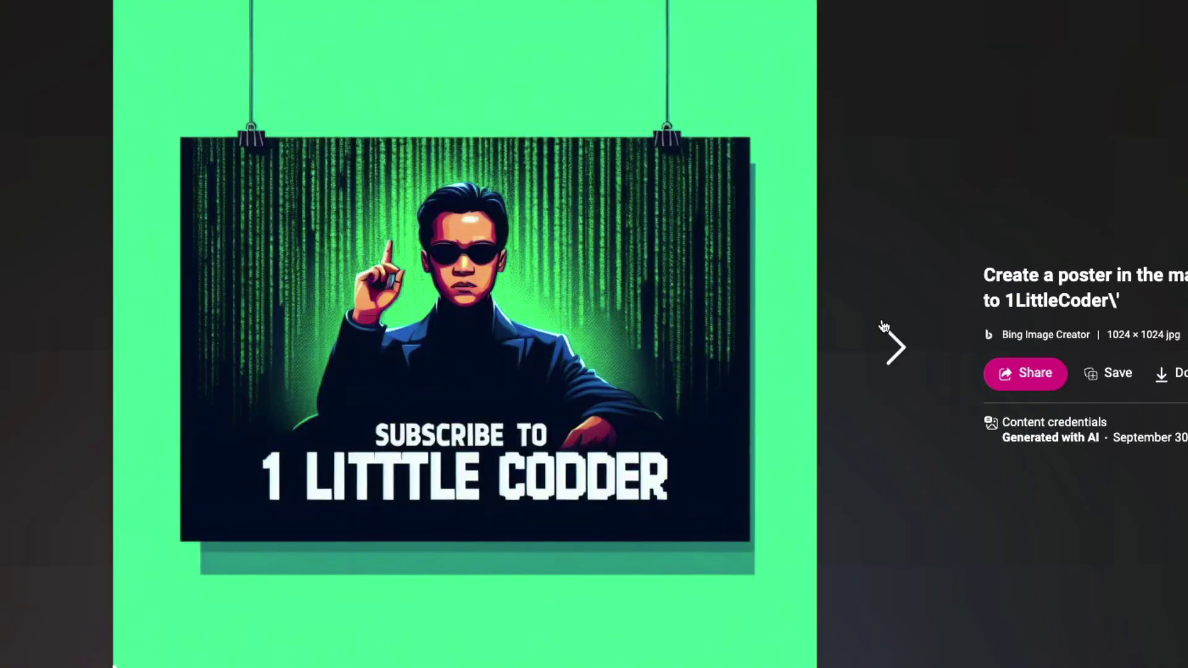
{"action": "left_click", "coordinate": [878, 329]}
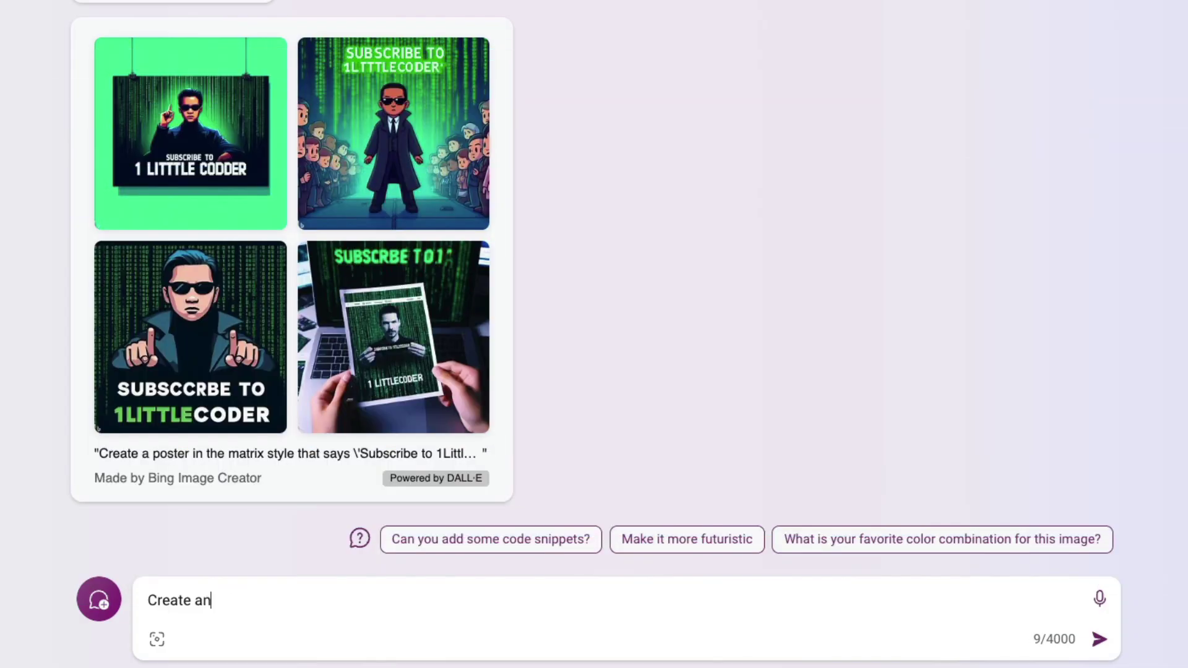
Send a meme prompt about the new titanium iPhone overheating
{"action": "type", "text": "iPhone meme the "}
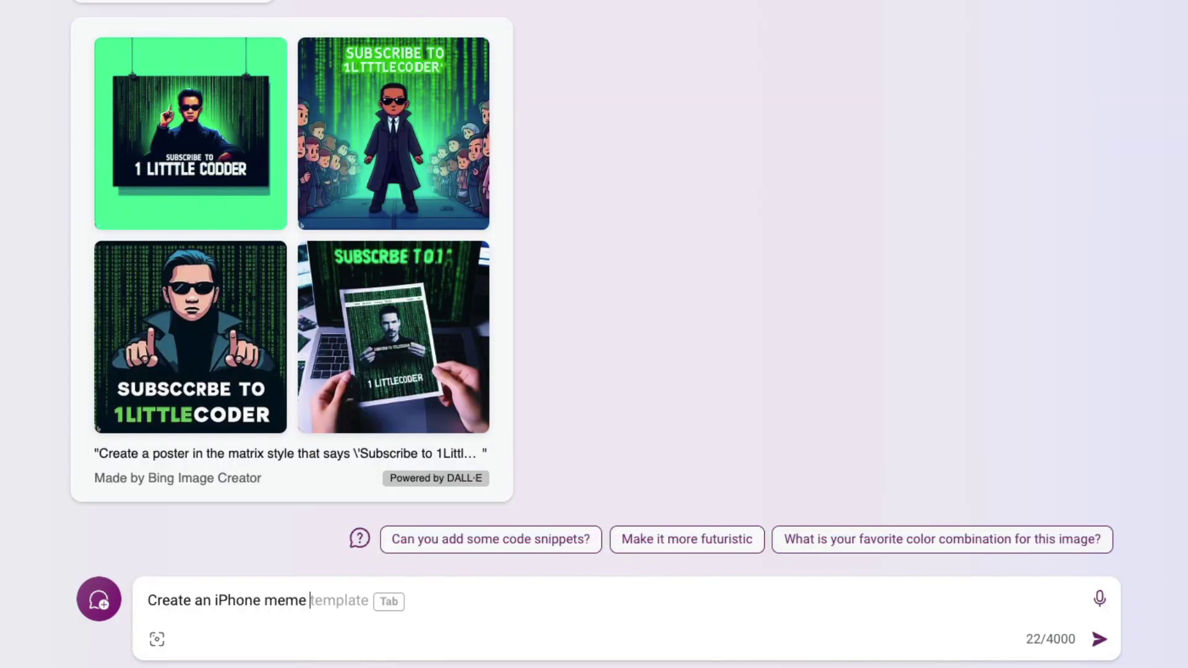
{"action": "type", "text": "context is th"}
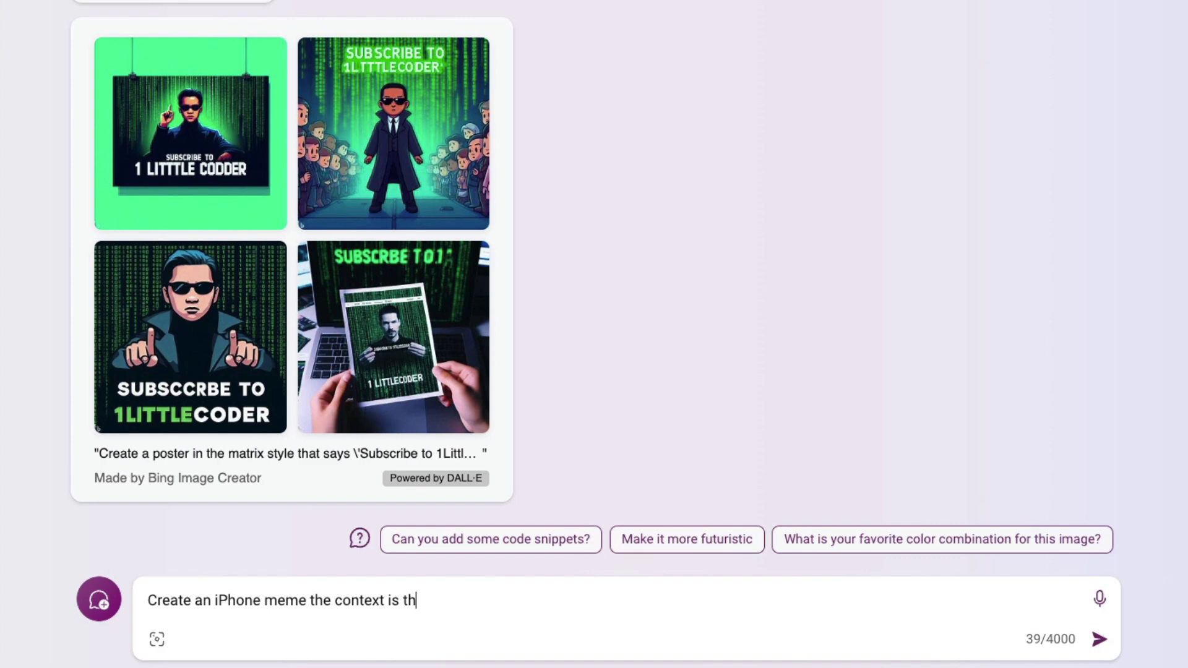
{"action": "type", "text": "e new iphone has go"}
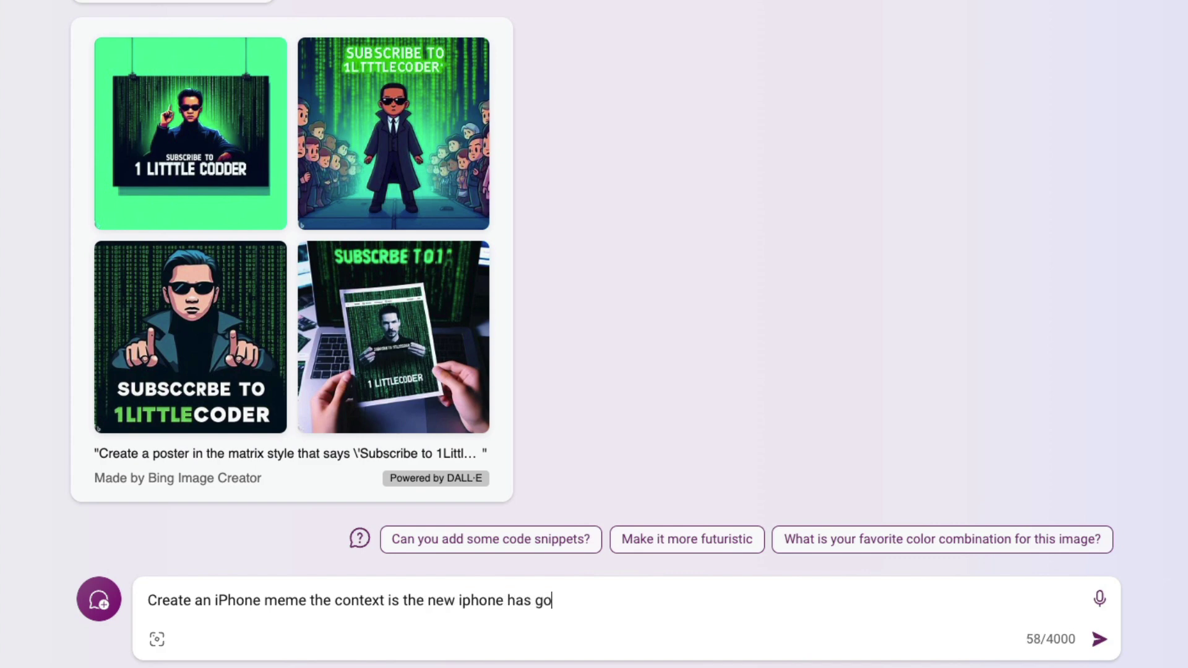
{"action": "type", "text": "t titaninum and"}
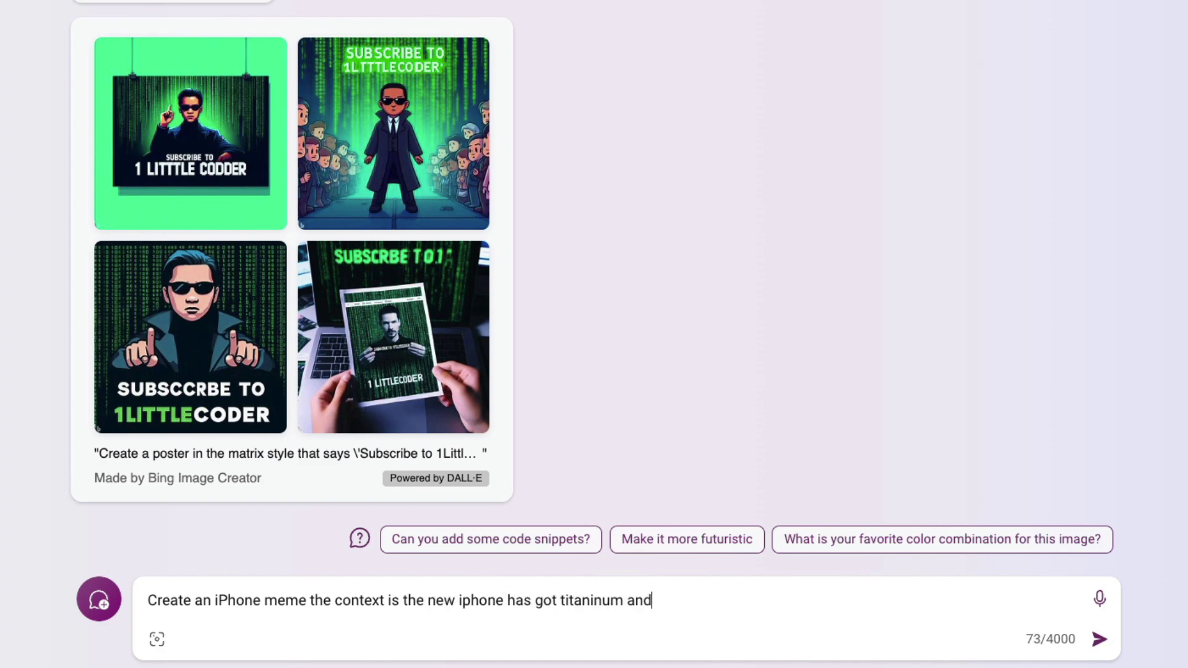
{"action": "type", "text": " it's overheating a lot. T"}
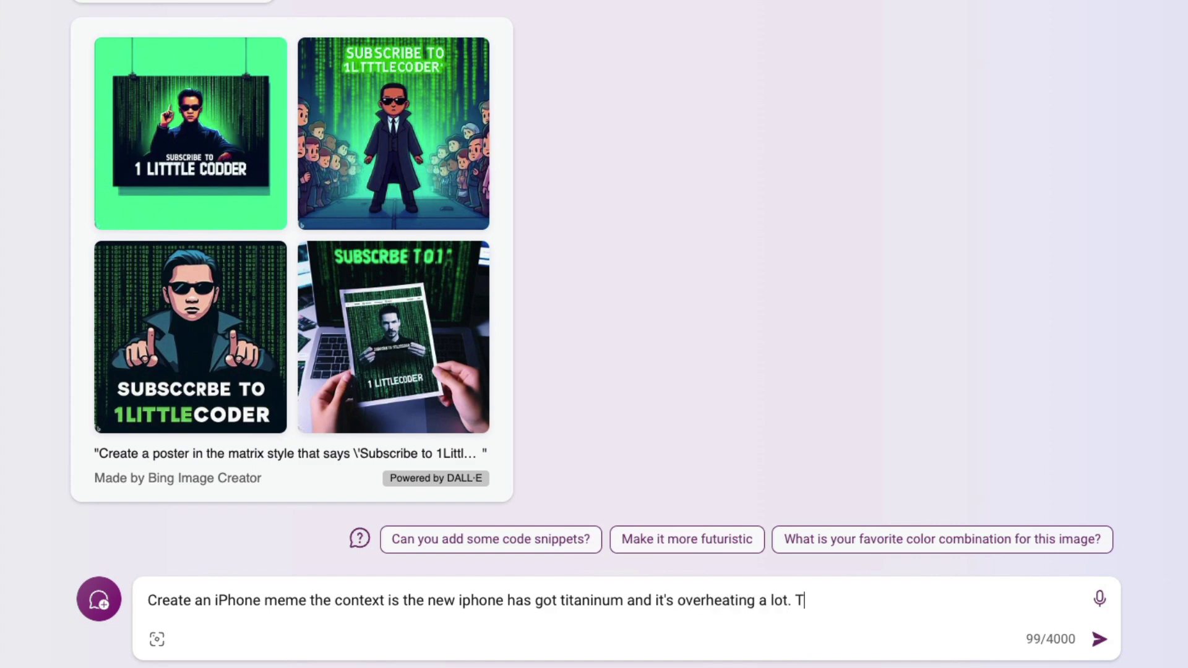
{"action": "type", "text": "his is the iPhon "}
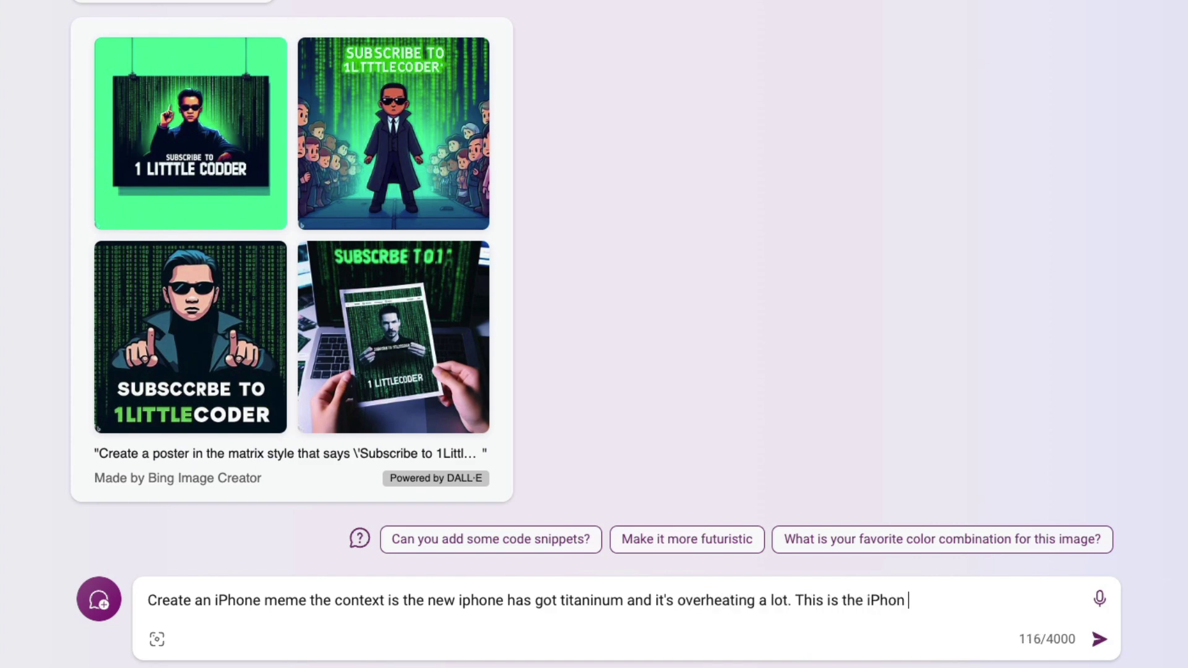
{"action": "type", "text": "15 pro15 pro max"}
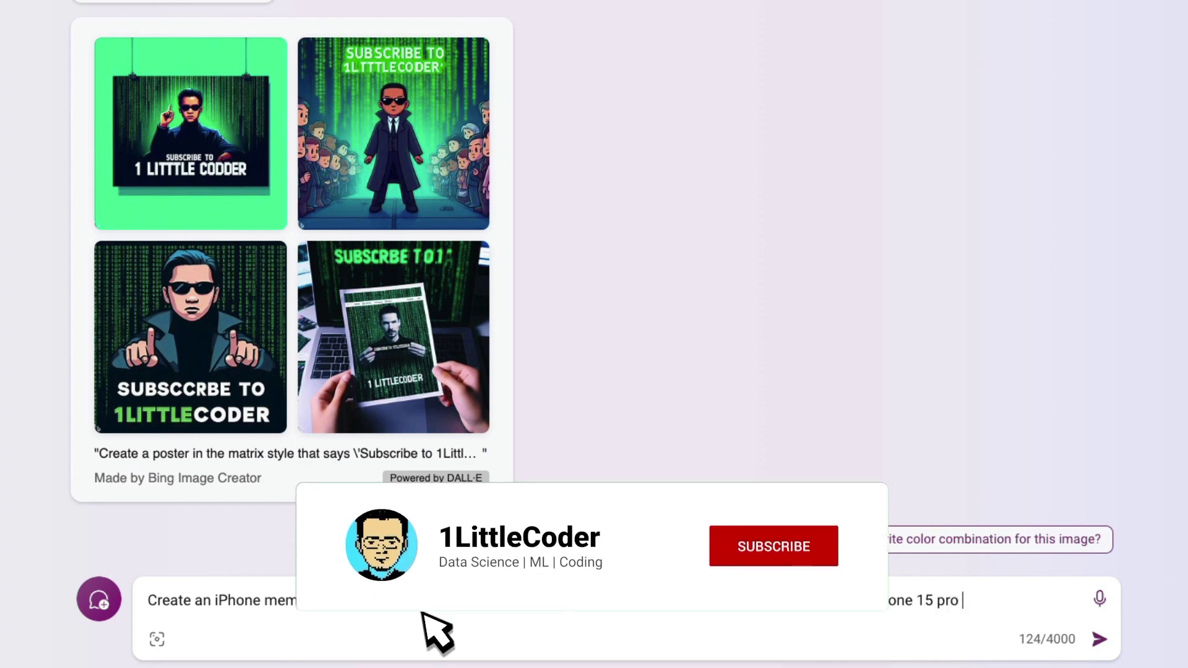
{"action": "key", "text": "Return"}
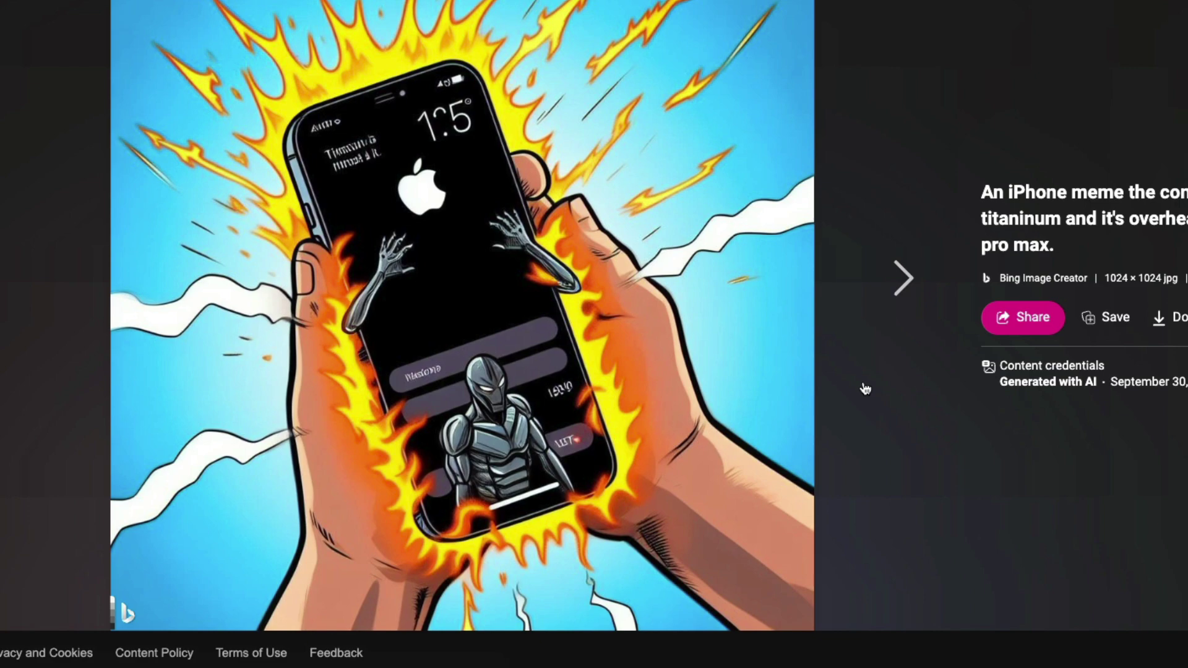
Step through the generated iPhone overheating memes in the image viewer
{"action": "left_click", "coordinate": [865, 390]}
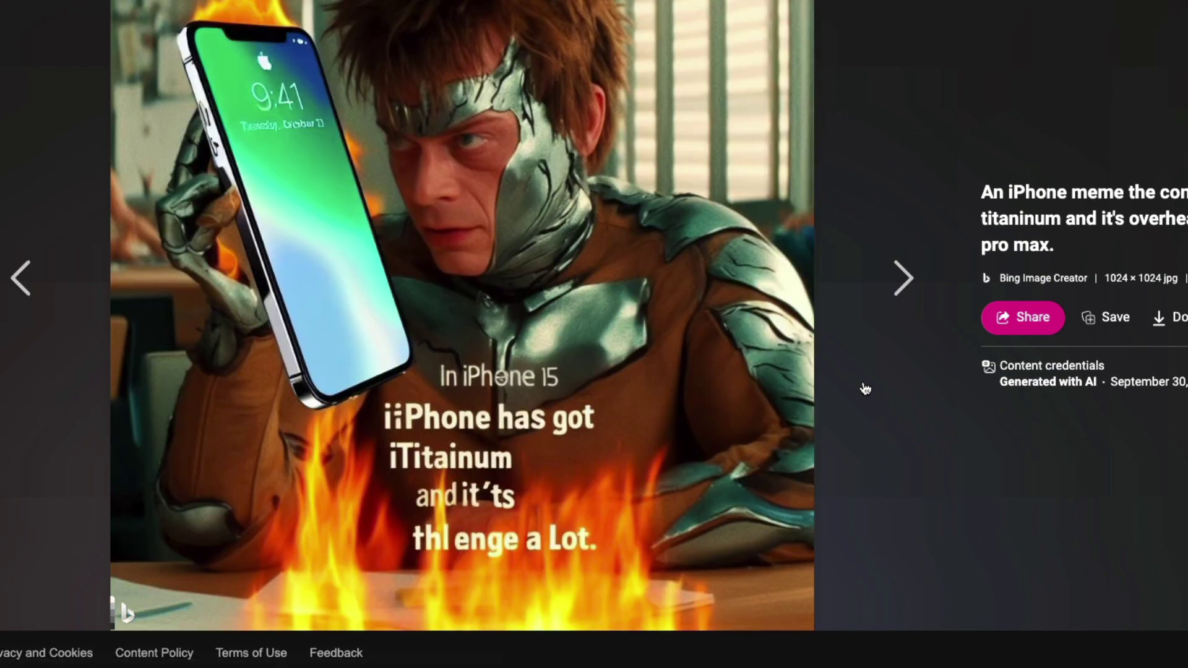
{"action": "left_click", "coordinate": [865, 389]}
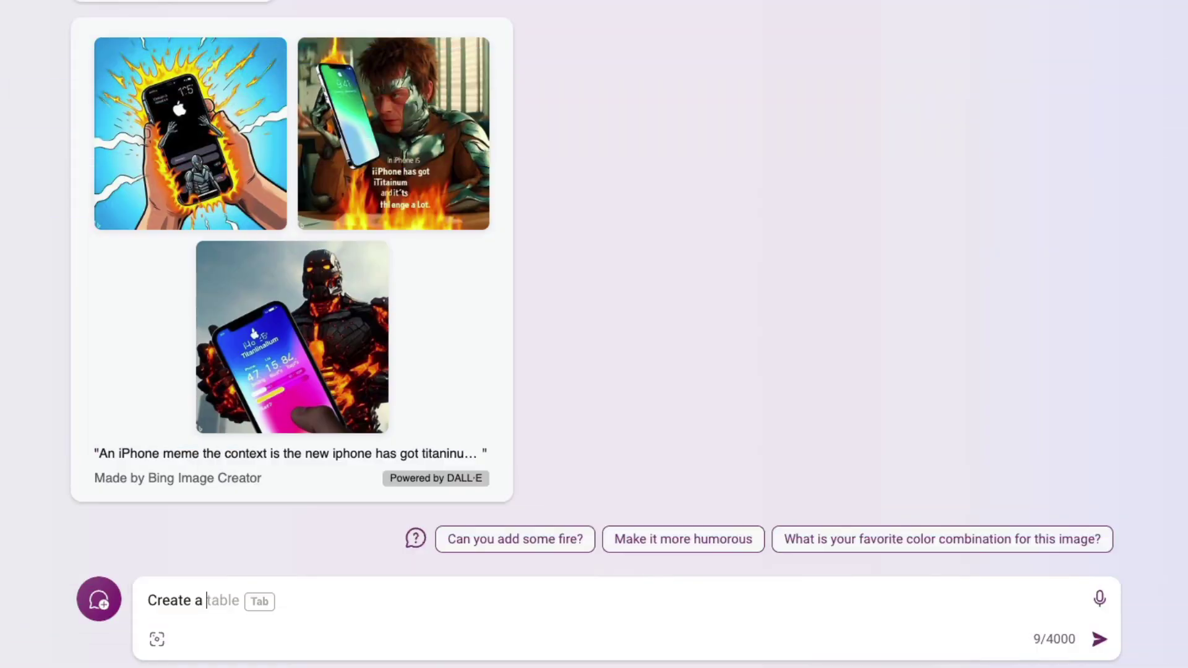
Send a prompt of Apple's founder telling a spoon therapist "Apple ruined iPhone"
{"action": "key", "text": "BackSpace"}
{"action": "type", "text": "n image where ste"}
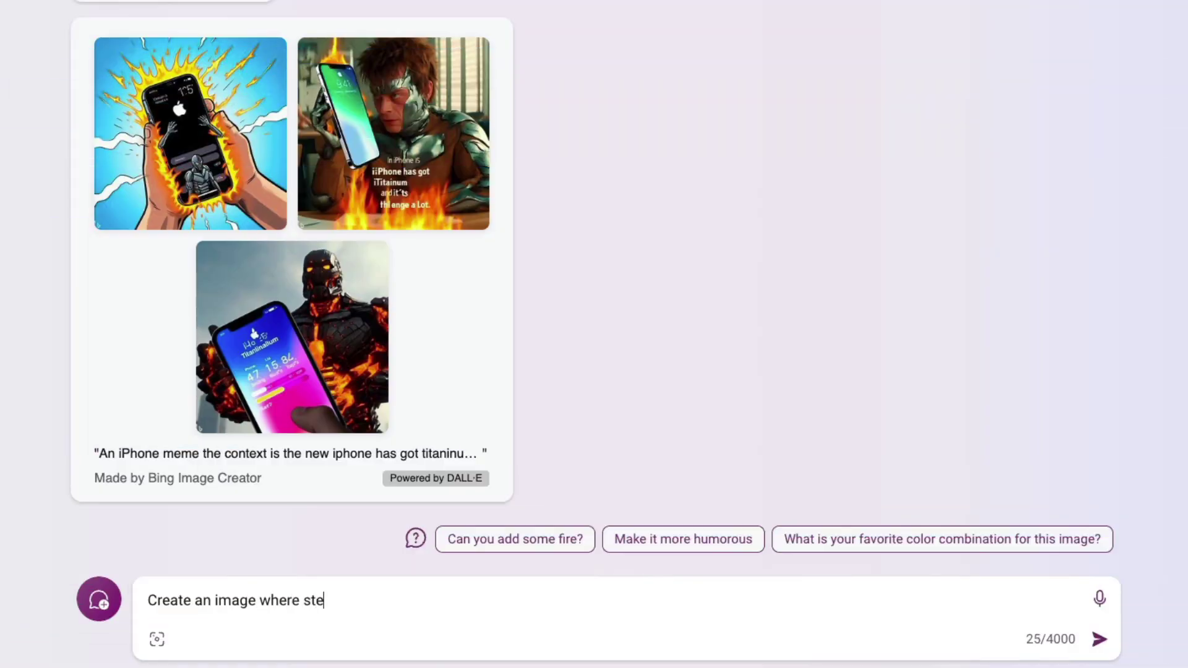
{"action": "type", "text": "ve jobs is telli"}
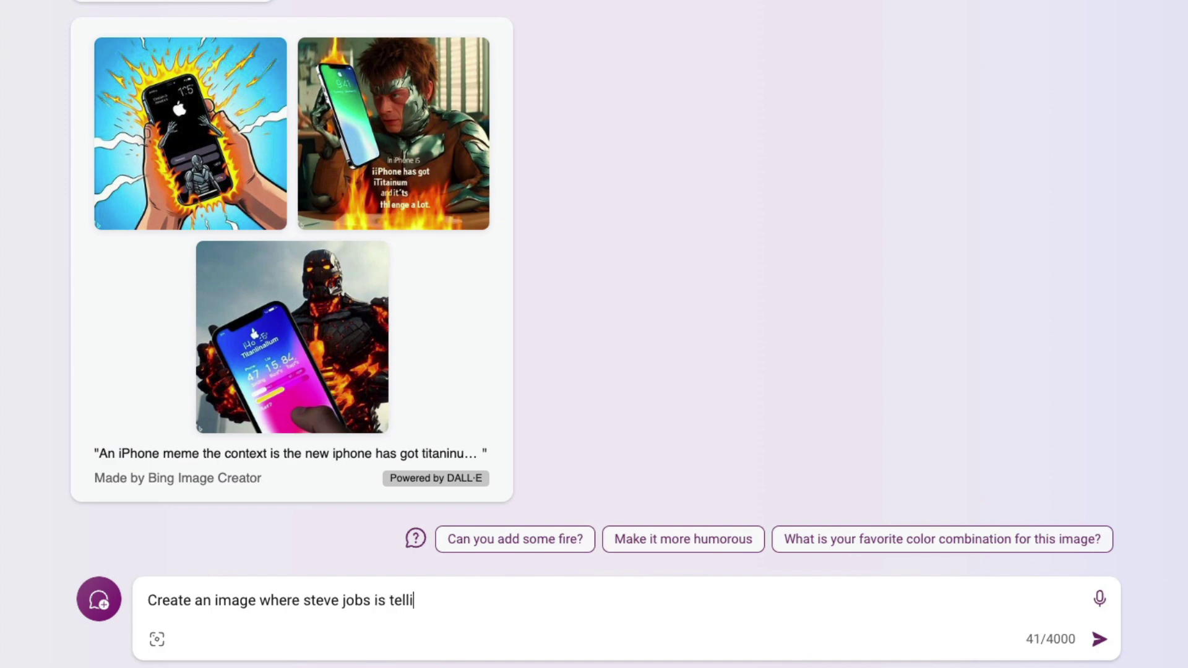
{"action": "type", "text": "ng a spoo"}
{"action": "type", "text": "n therpist that \"They ruined iPhone\""}
{"action": "double_click", "coordinate": [594, 600]}
{"action": "type", "text": "App"}
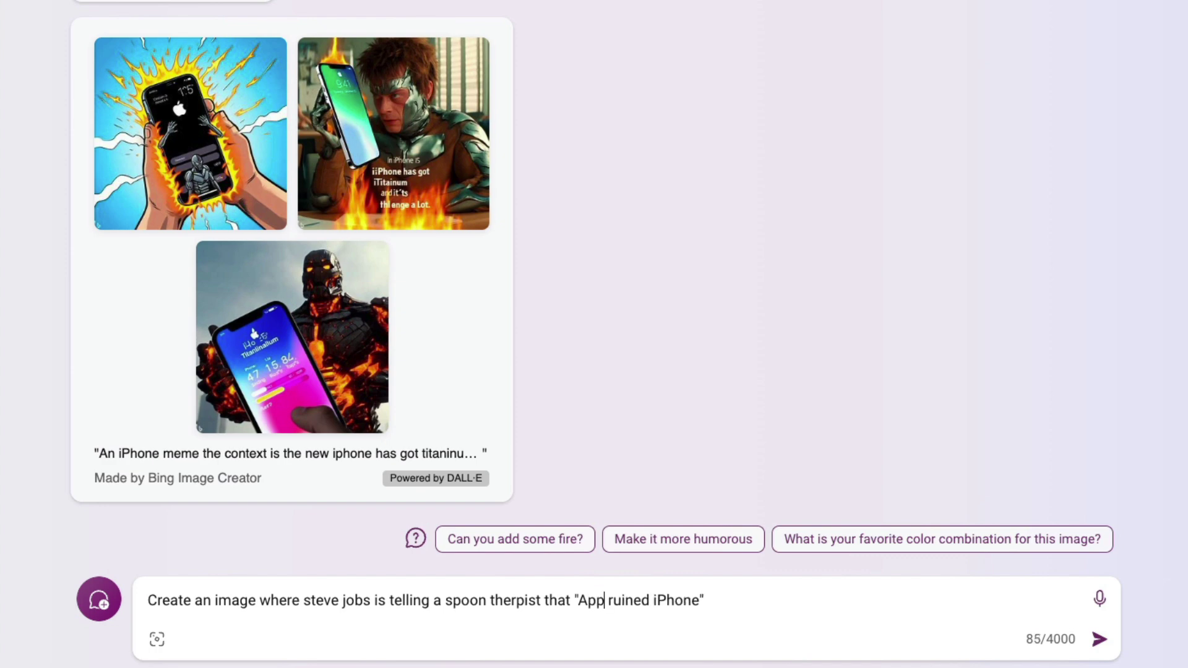
{"action": "type", "text": "le"}
{"action": "key", "text": "Return"}
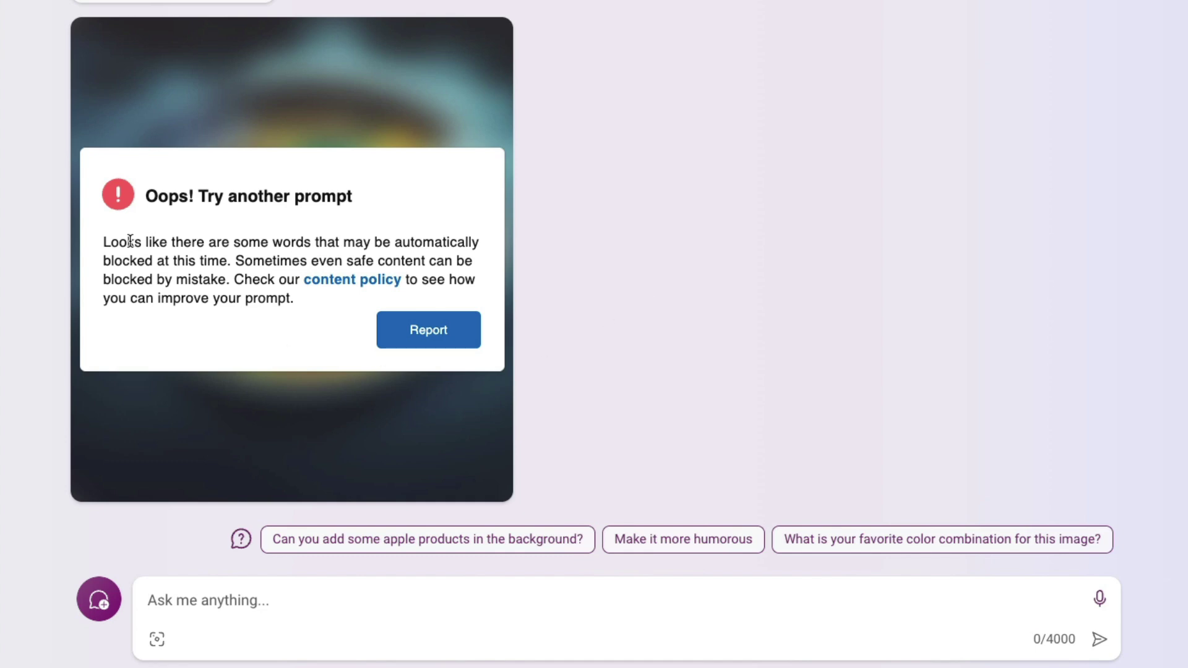
Copy the blocked spoon-therapist prompt from the chat into the message box
{"action": "left_click_drag", "start_coordinate": [103, 242], "coordinate": [293, 305]}
{"action": "left_click", "coordinate": [293, 304]}
{"action": "scroll", "coordinate": [656, 255], "scroll_direction": "up", "scroll_amount": 4}
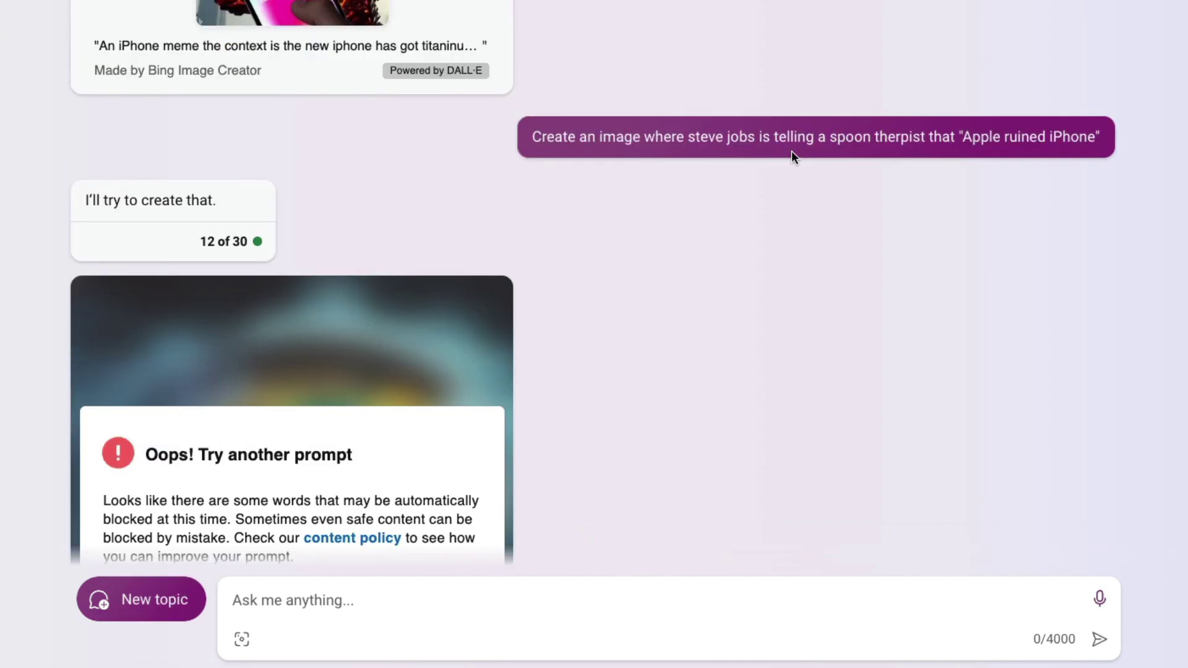
{"action": "triple_click", "coordinate": [777, 136]}
{"action": "key", "text": "ctrl+c"}
{"action": "scroll", "coordinate": [774, 392], "scroll_direction": "down", "scroll_amount": 4}
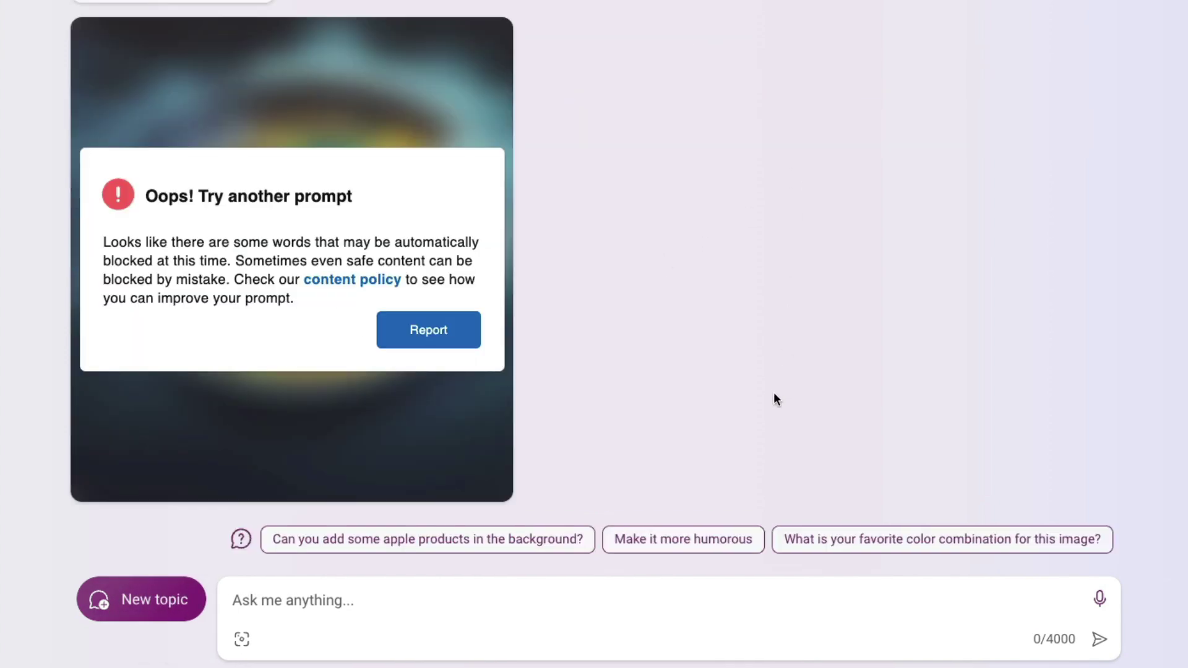
{"action": "left_click", "coordinate": [641, 591]}
{"action": "key", "text": "ctrl+v"}
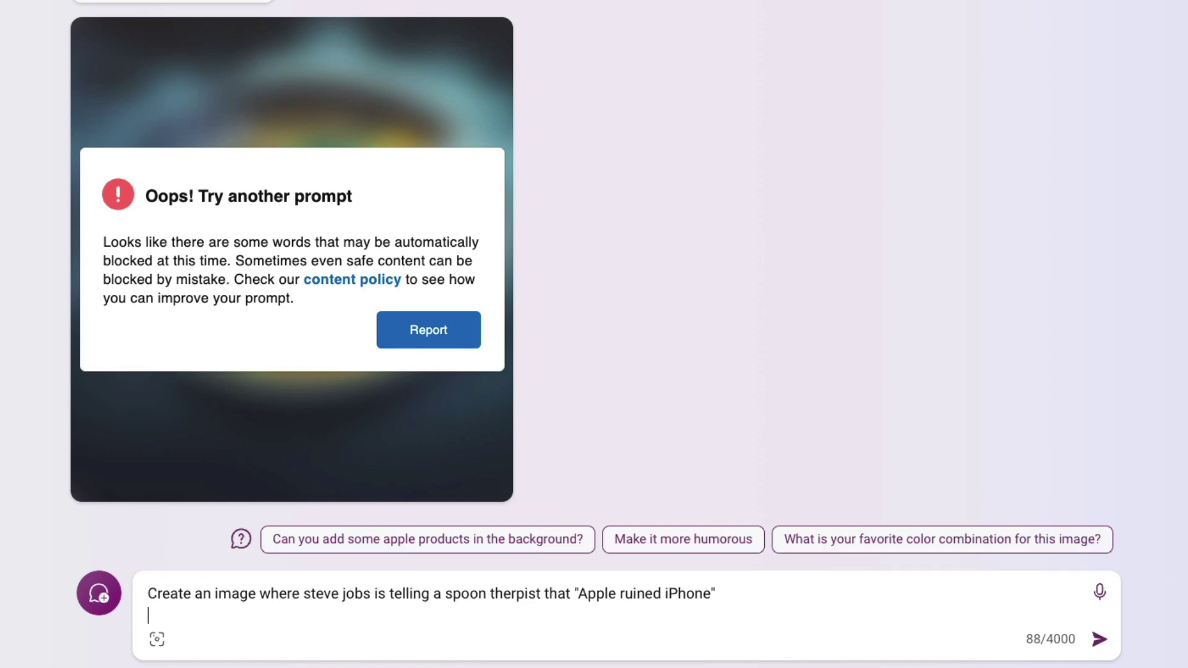
Change 'ruined' to 'kissed', send it, then paste the original prompt back
{"action": "triple_click", "coordinate": [632, 595]}
{"action": "key", "text": "ctrl+c"}
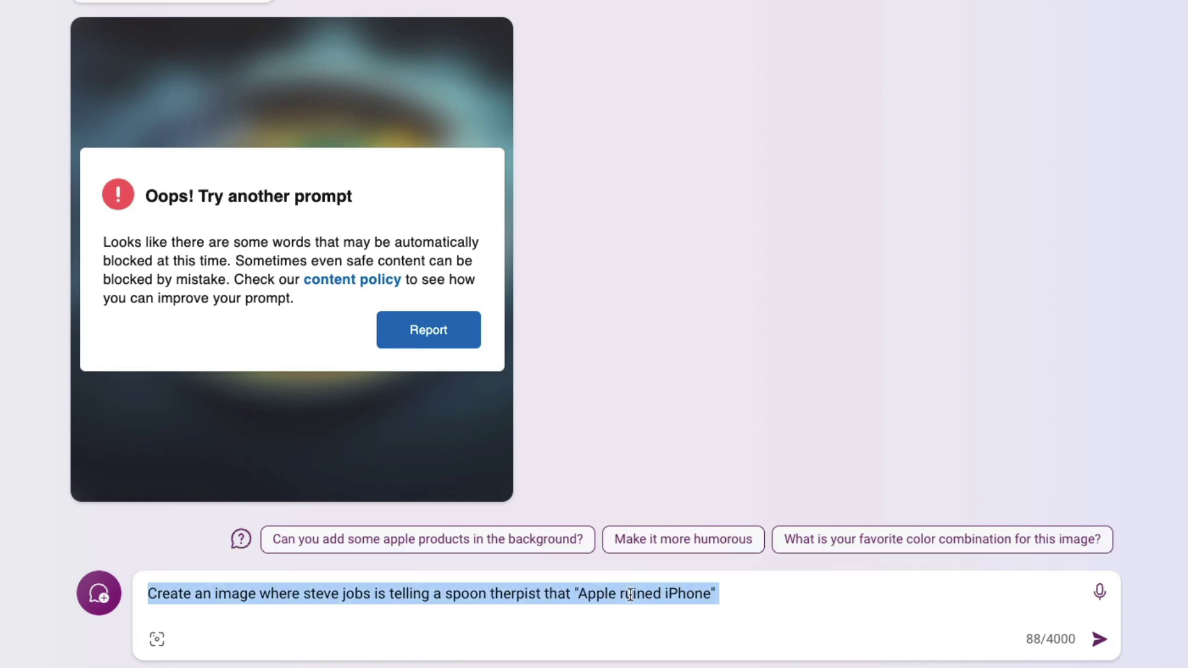
{"action": "double_click", "coordinate": [631, 594]}
{"action": "type", "text": "kissed"}
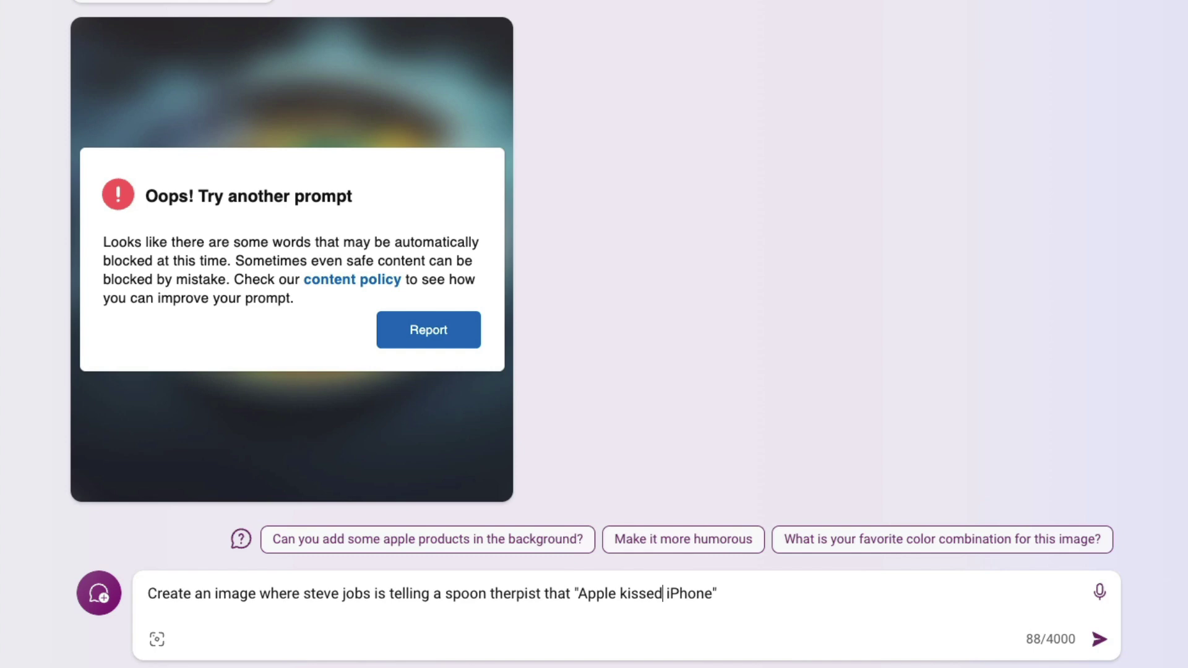
{"action": "key", "text": "Return"}
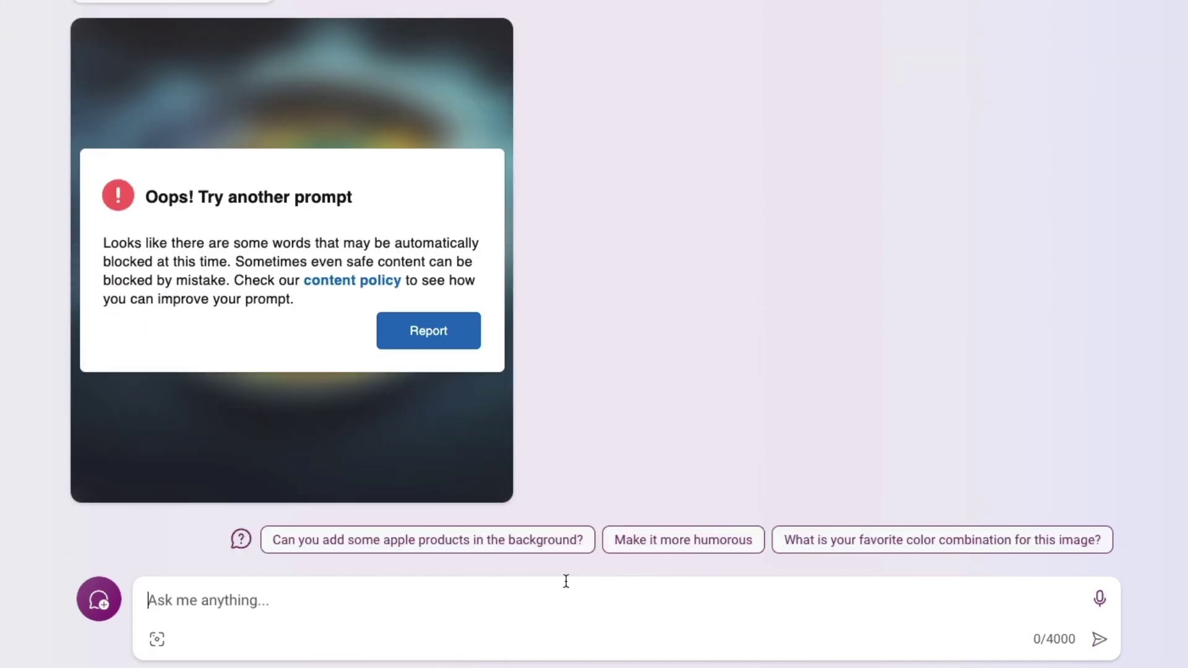
{"action": "key", "text": "ctrl+v"}
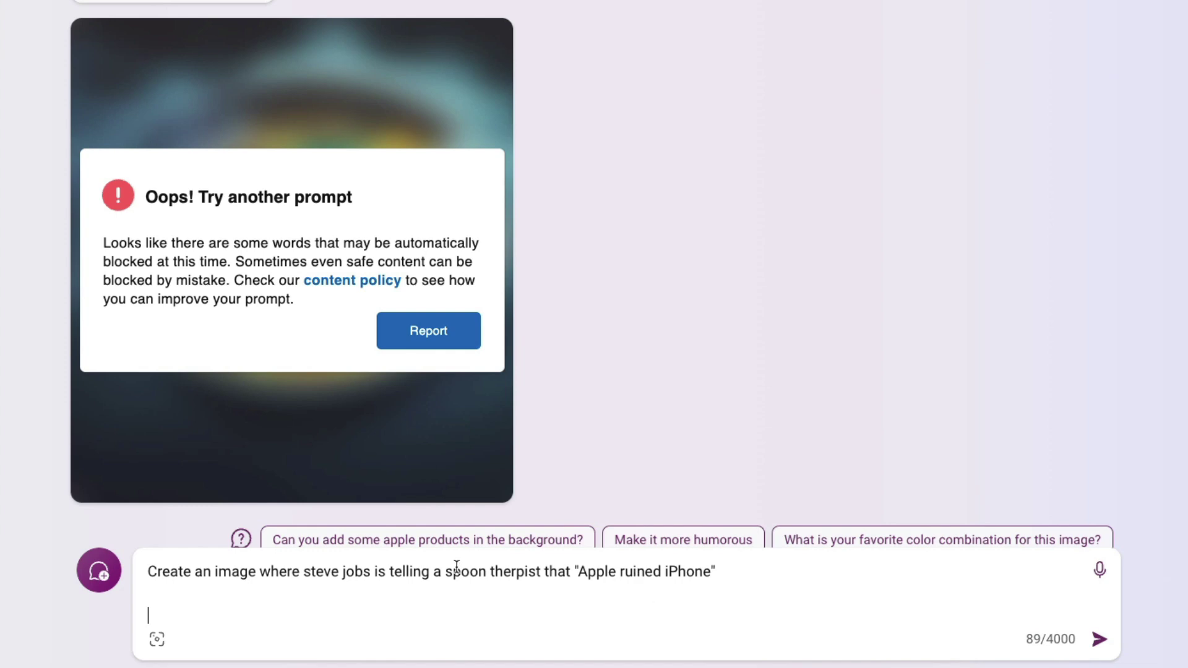
Replace the person's name with "the Batman" and send the spoon-therapist prompt
{"action": "left_click_drag", "start_coordinate": [303, 571], "coordinate": [369, 568]}
{"action": "type", "text": "the Batman"}
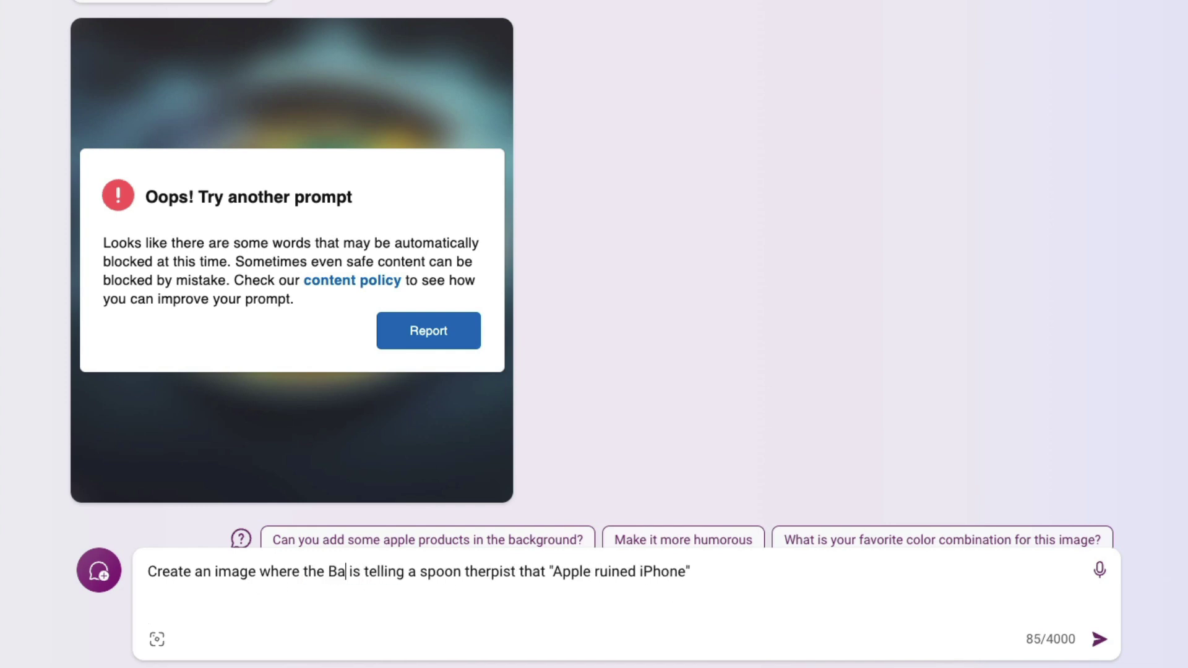
{"action": "key", "text": "Return"}
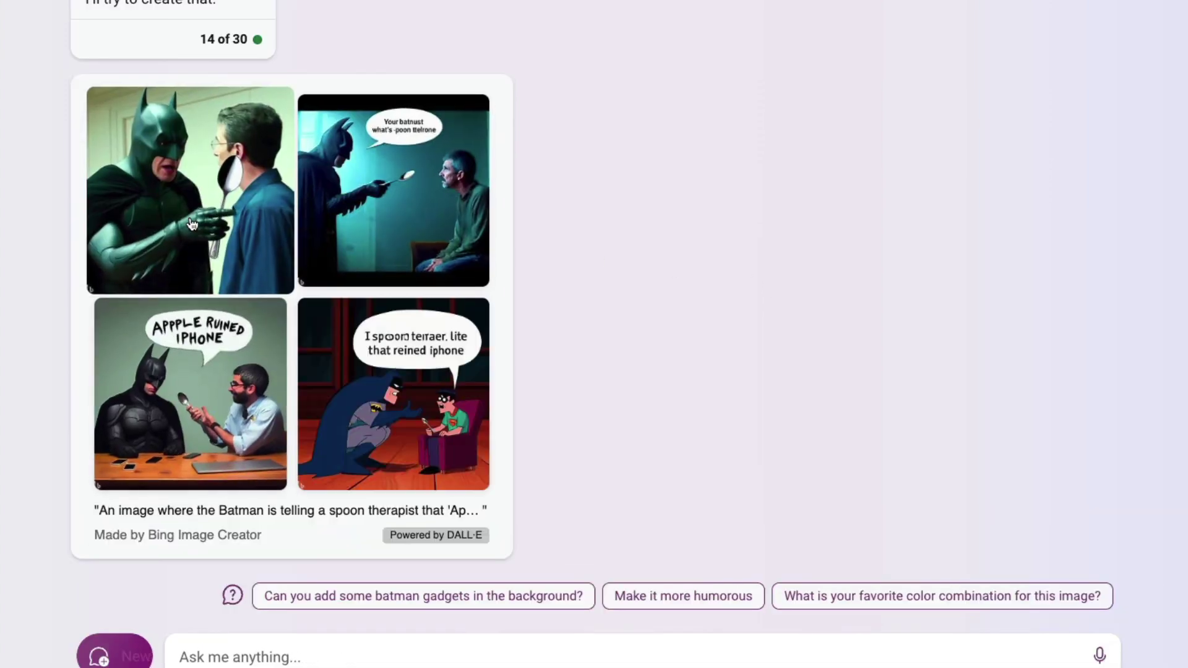
Browse the four Batman results full size, ending back on the previous image
{"action": "left_click", "coordinate": [414, 168]}
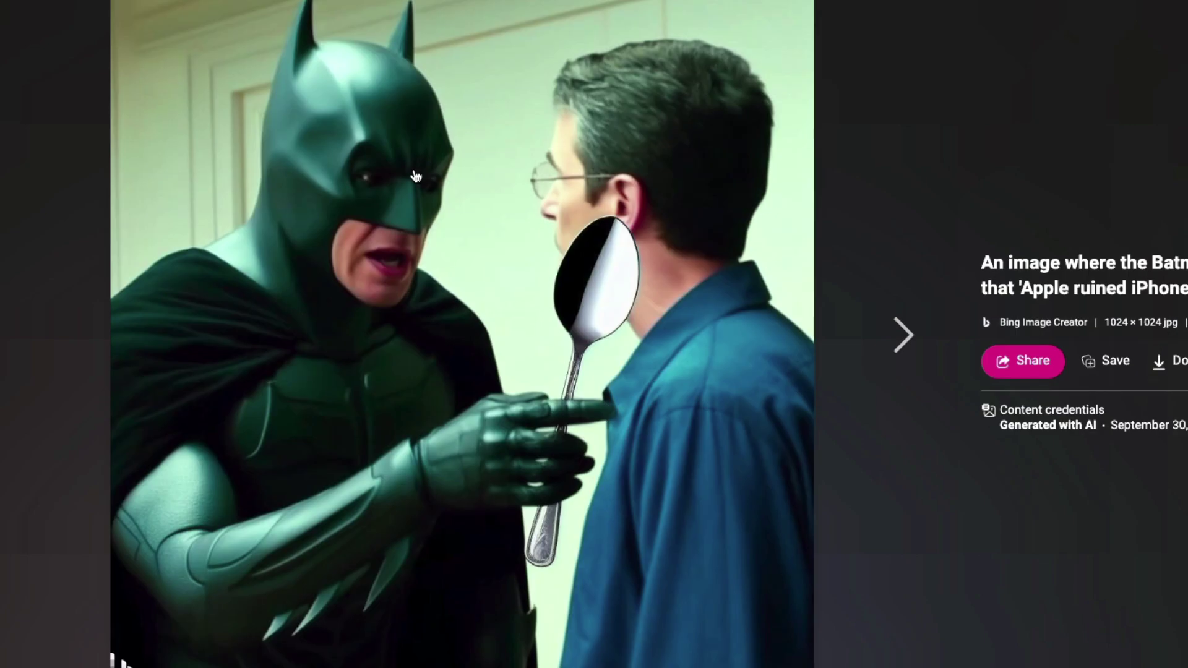
{"action": "key", "text": "Right"}
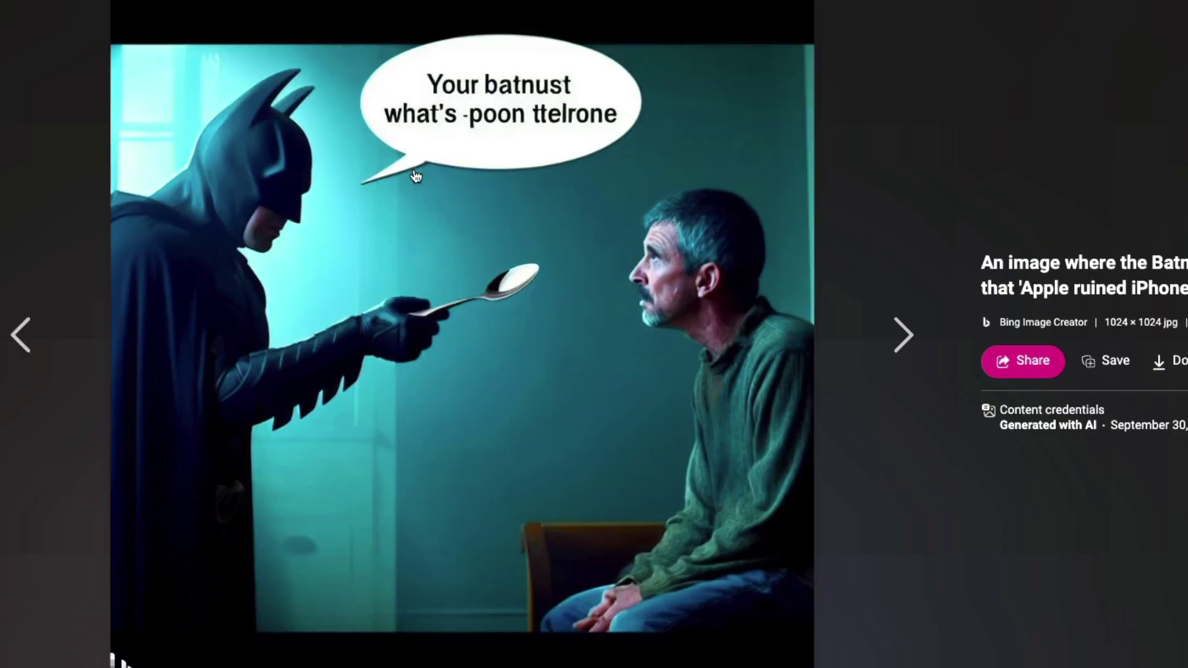
{"action": "key", "text": "Right"}
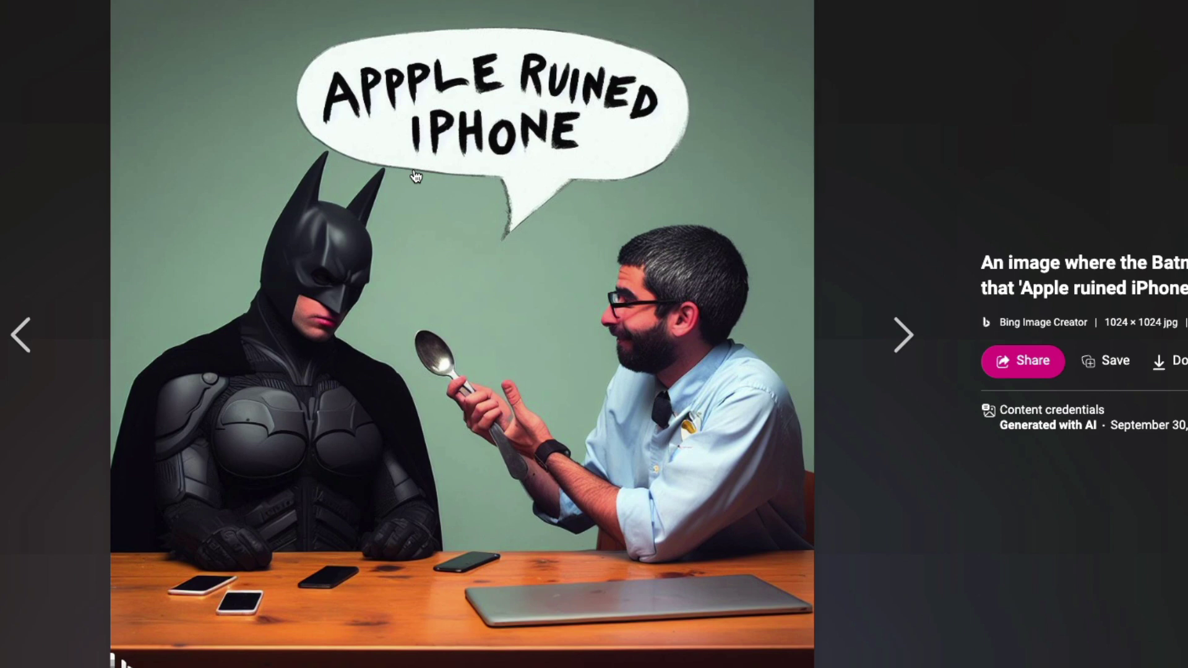
{"action": "key", "text": "Right"}
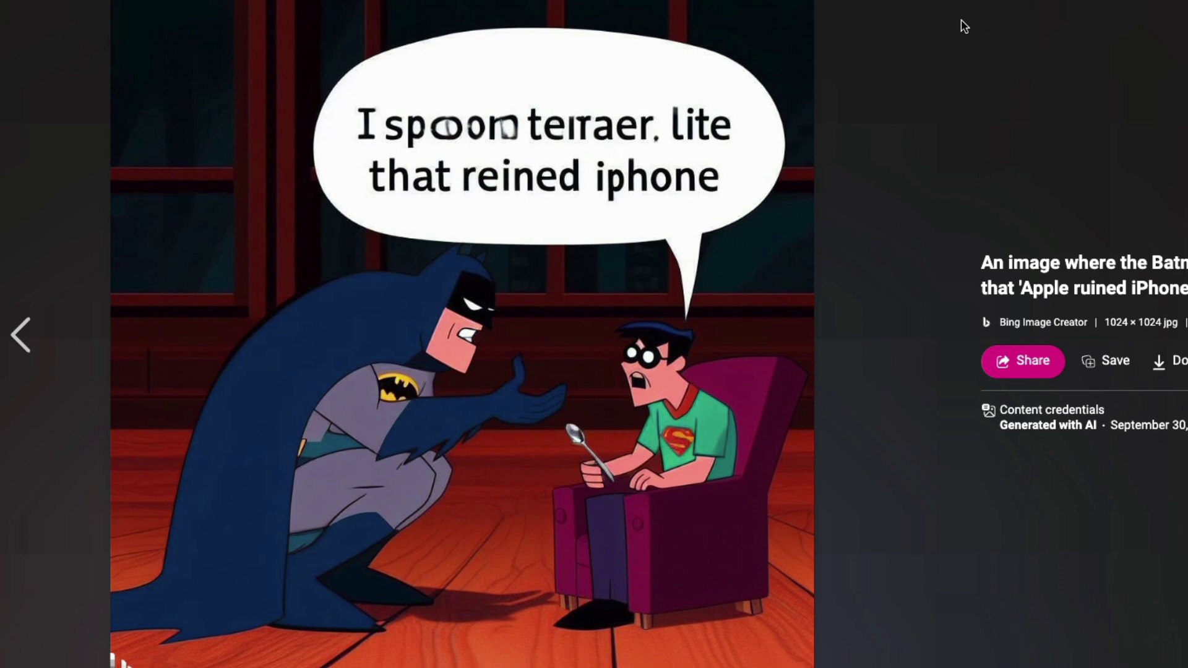
{"action": "left_click", "coordinate": [14, 331]}
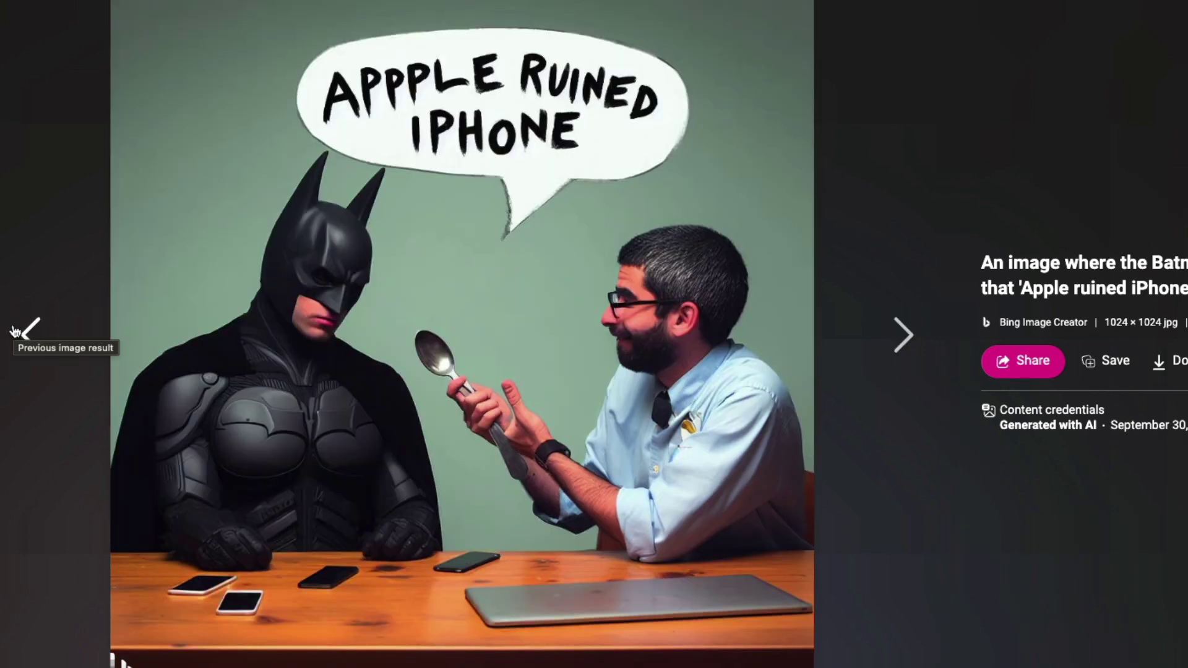
Leave the viewer, scroll up to the Matrix posters and enlarge the crowd poster
{"action": "key", "text": "Escape"}
{"action": "scroll", "coordinate": [765, 402], "scroll_direction": "up", "scroll_amount": 20}
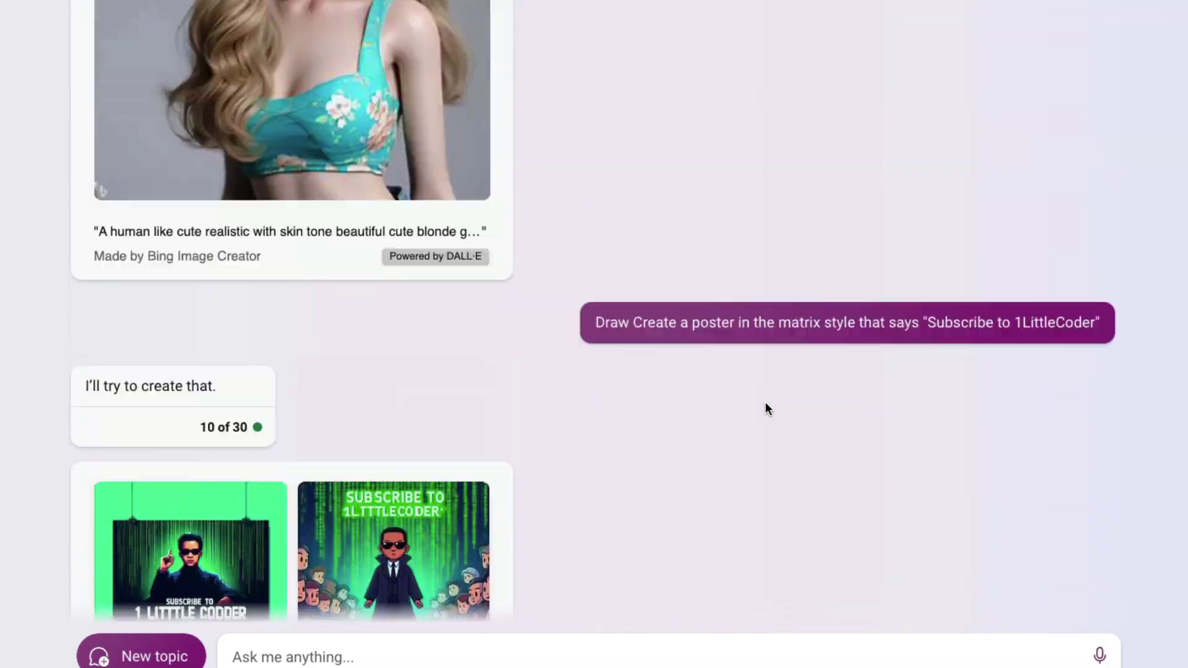
{"action": "scroll", "coordinate": [764, 402], "scroll_direction": "up", "scroll_amount": 20}
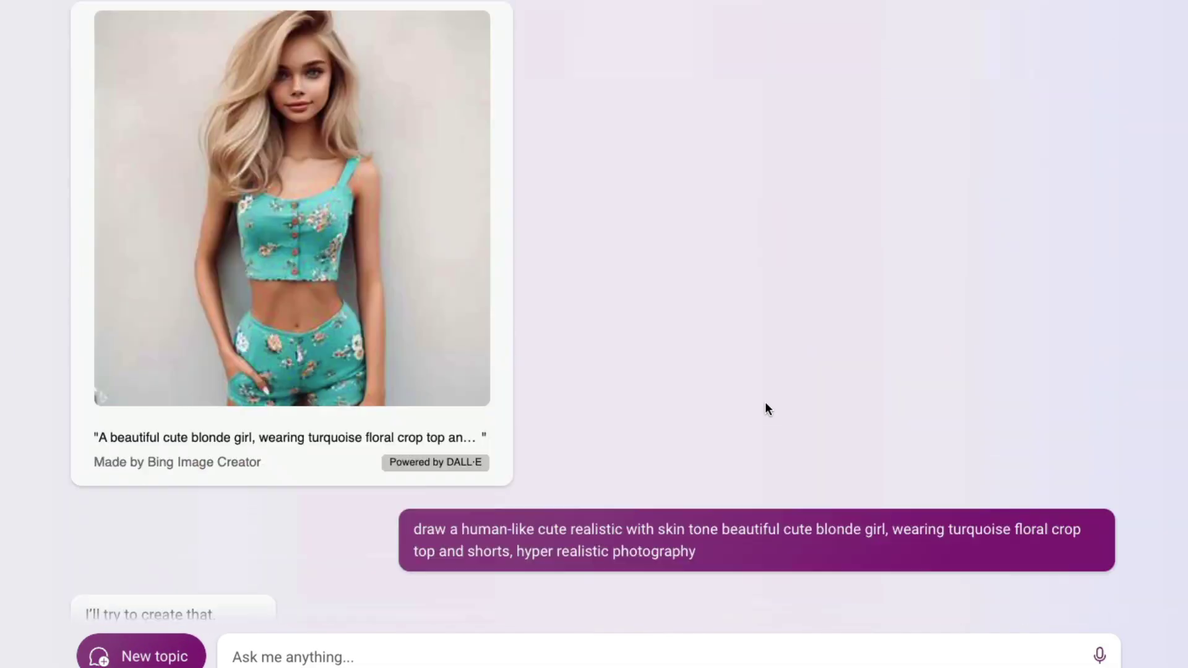
{"action": "scroll", "coordinate": [765, 402], "scroll_direction": "down", "scroll_amount": 15}
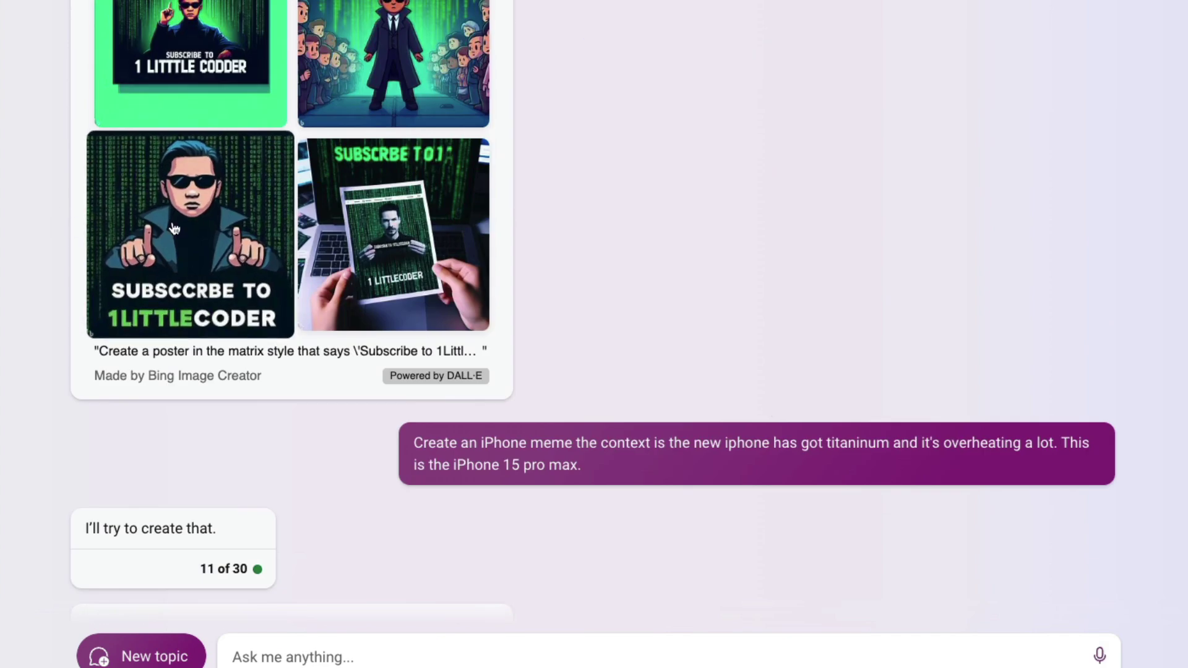
{"action": "scroll", "coordinate": [401, 154], "scroll_direction": "up", "scroll_amount": 2}
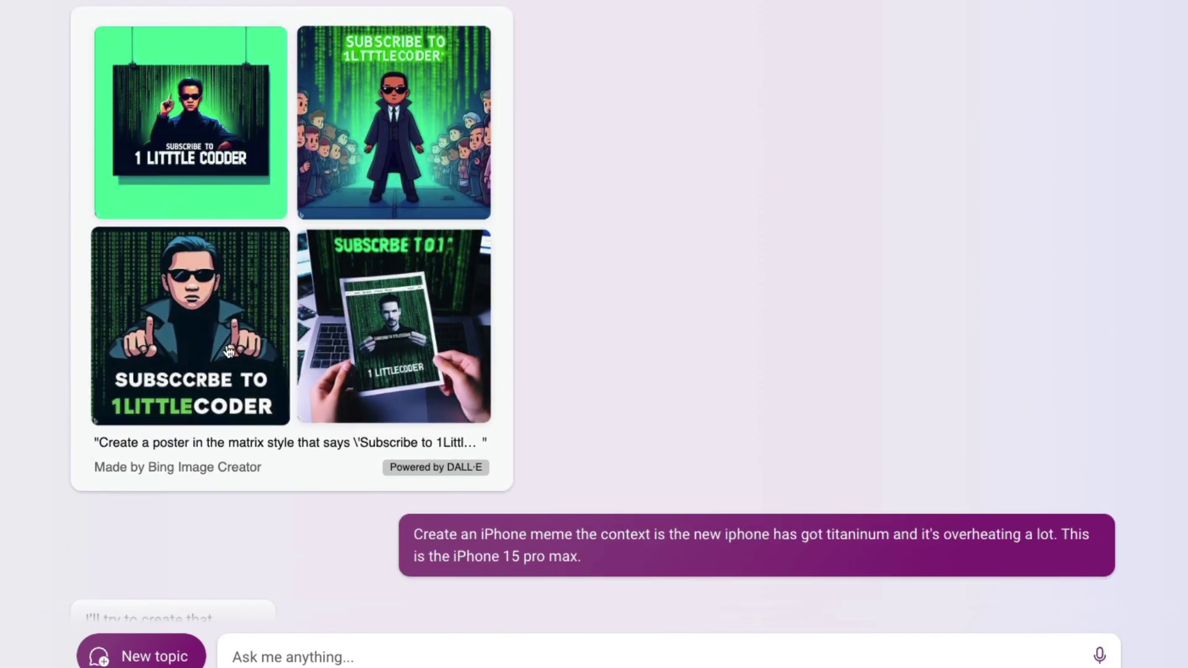
{"action": "left_click", "coordinate": [388, 136]}
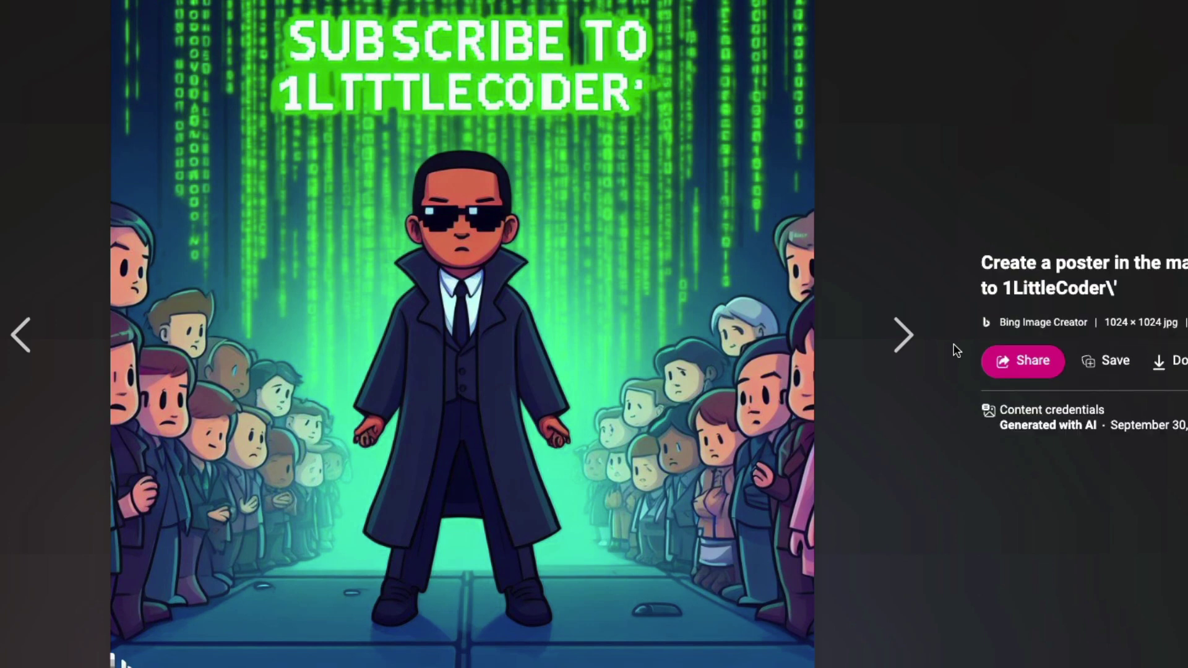